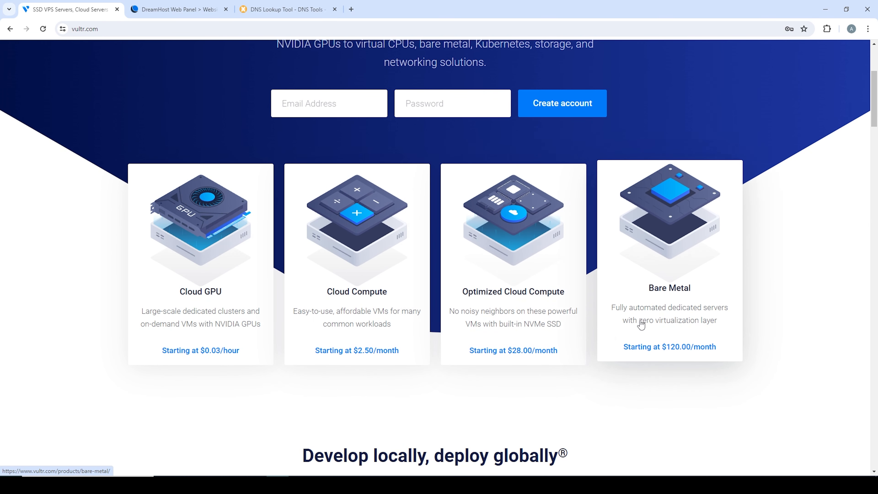
scroll(338, 247, "down", 7)
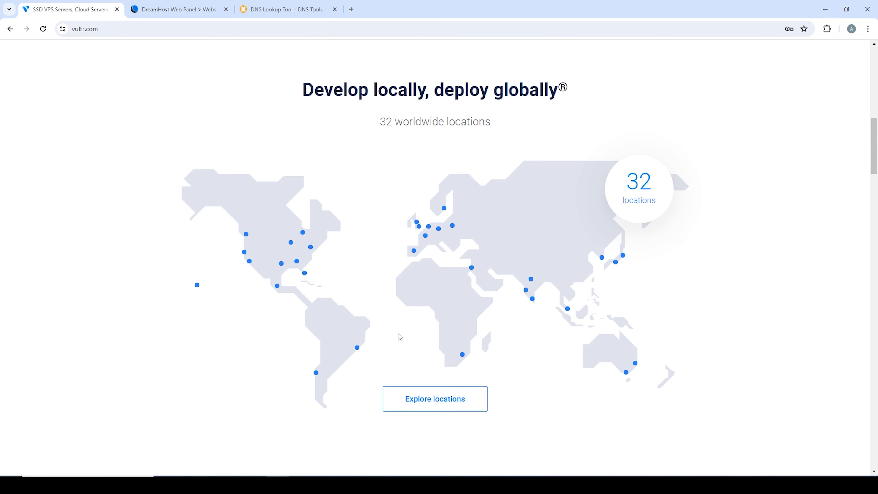
- Scroll through the Vultr homepage, then go to the Pricing page
scroll(399, 336, "down", 8)
scroll(460, 342, "up", 16)
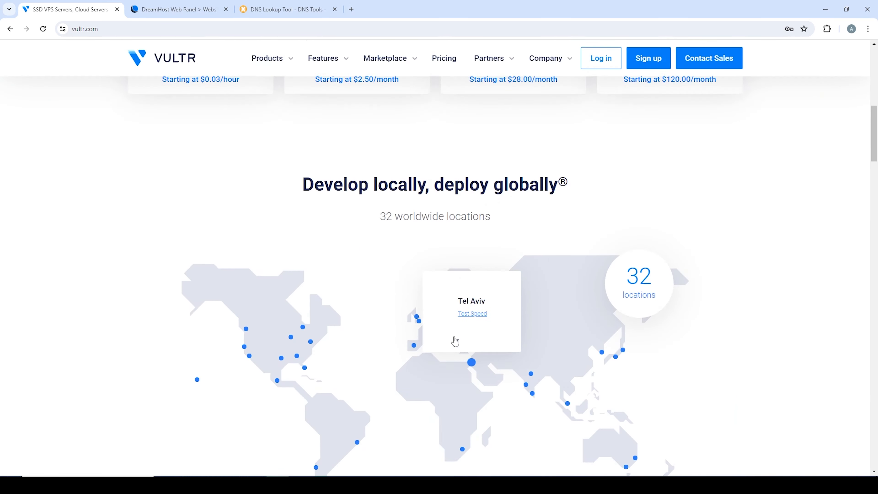
left_click(448, 88)
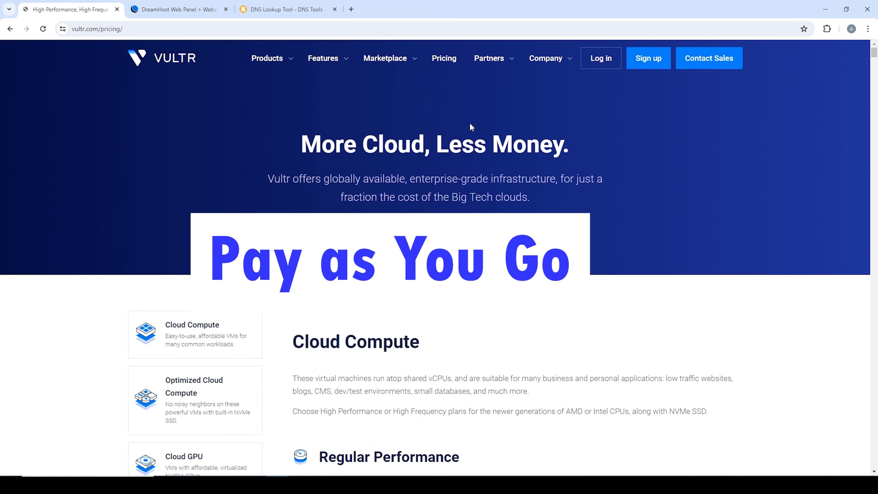
- Review Regular Performance Cloud Compute prices from $2.50/mo, then return to the Vultr home page
scroll(446, 122, "down", 8)
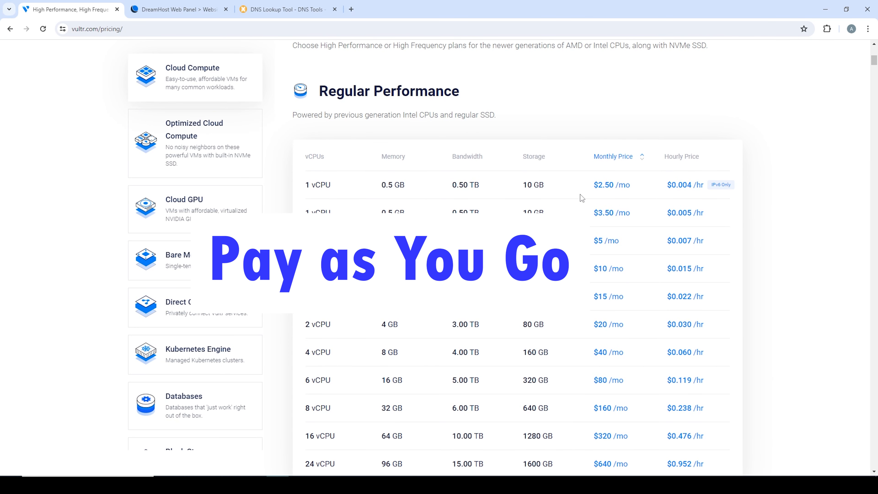
left_click_drag(593, 185, 627, 185)
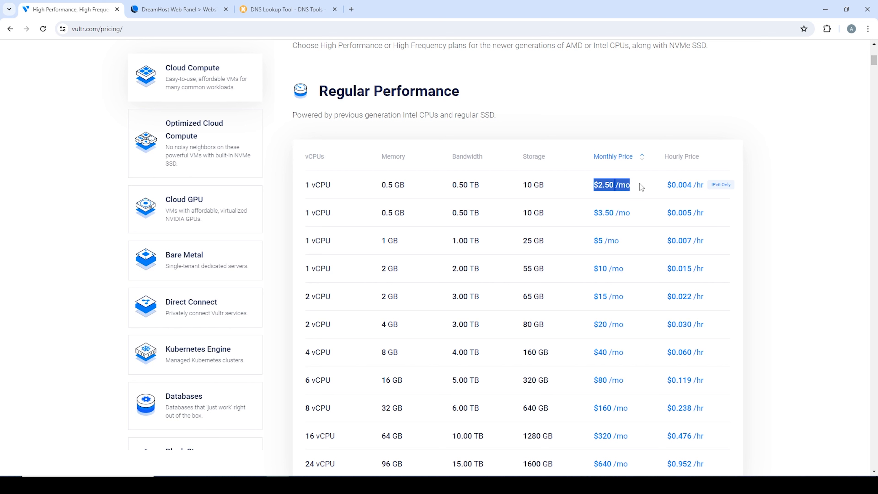
left_click(720, 190)
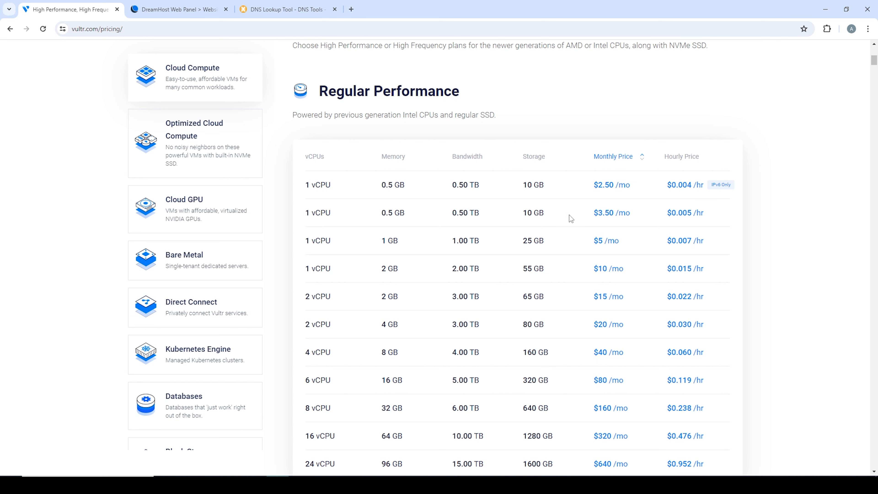
scroll(584, 232, "down", 1)
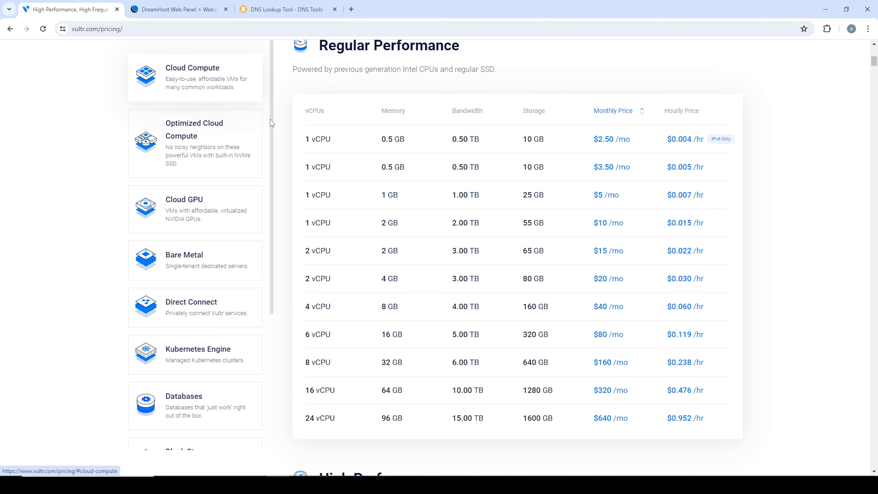
left_click(197, 72)
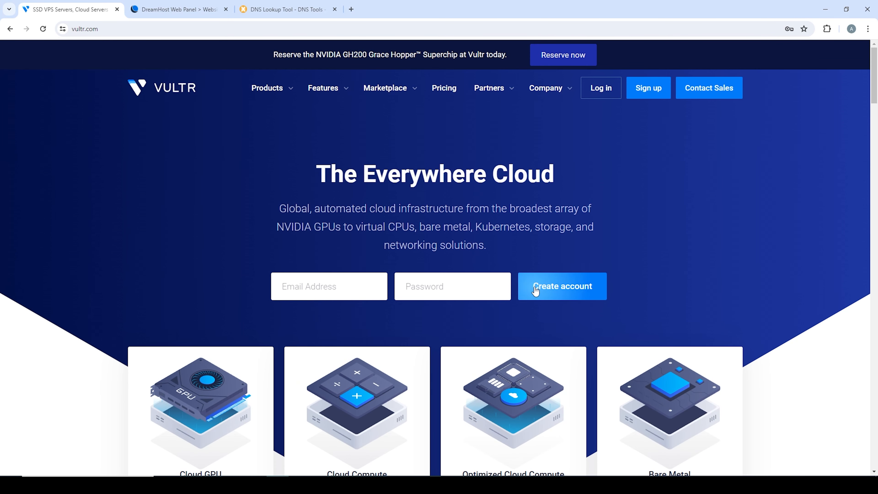
- Create a free Vultr account after agreeing to the terms, then go to Products
left_click(649, 89)
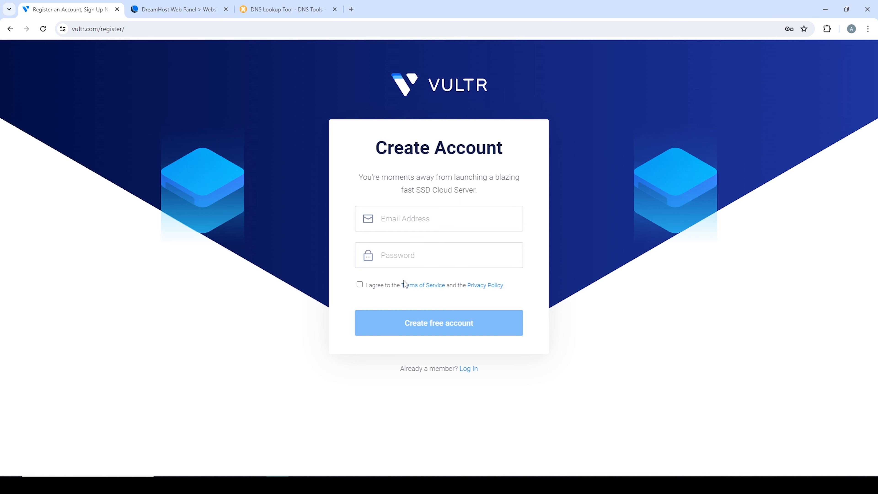
left_click(359, 284)
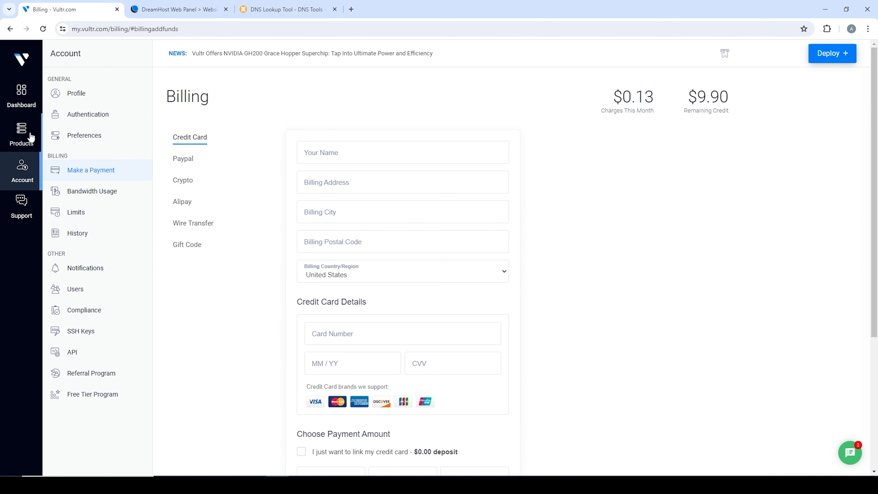
left_click(28, 147)
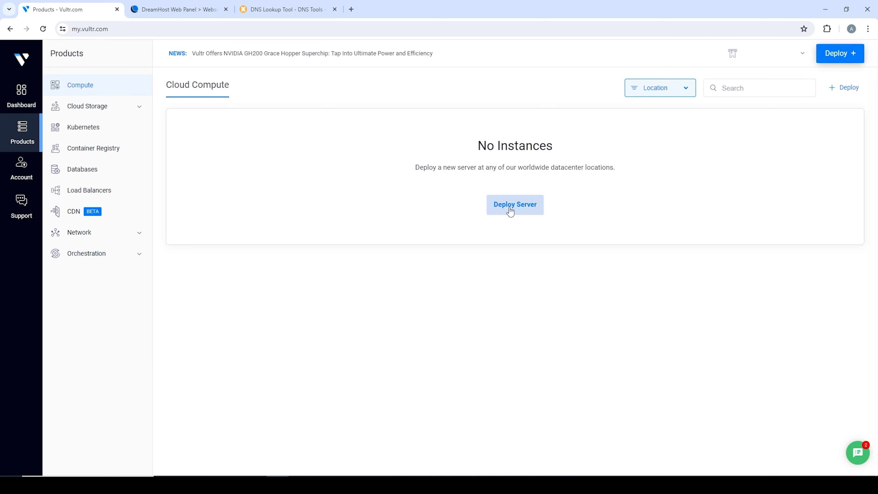
- Start deploying a new server with the Cloud Compute – Shared CPU type
left_click(837, 61)
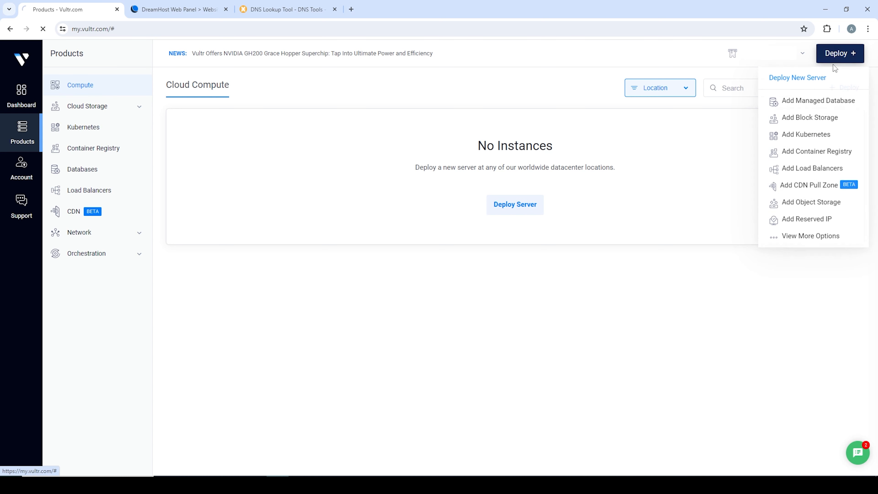
left_click(800, 82)
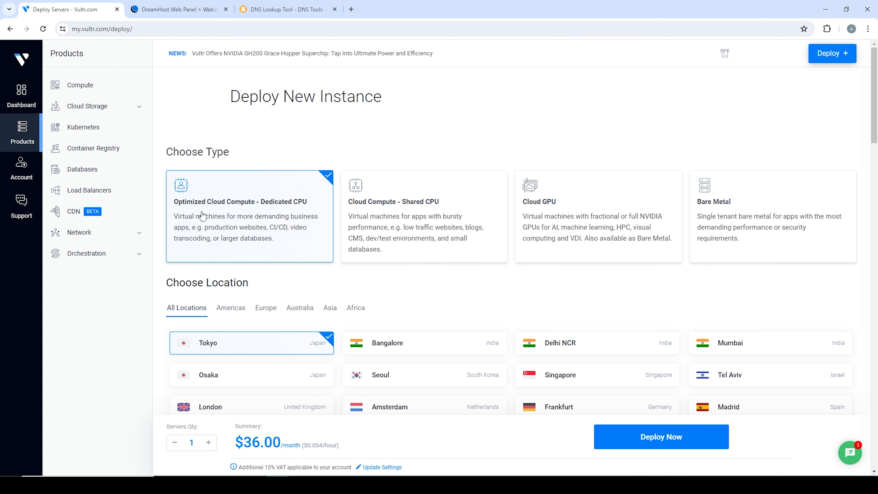
left_click(467, 222)
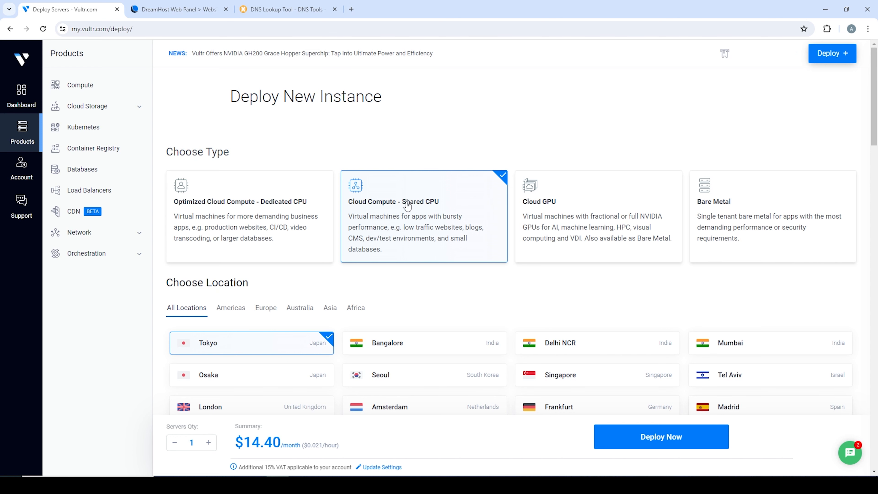
- Set the server location to Atlanta from the Americas locations
scroll(552, 375, "down", 4)
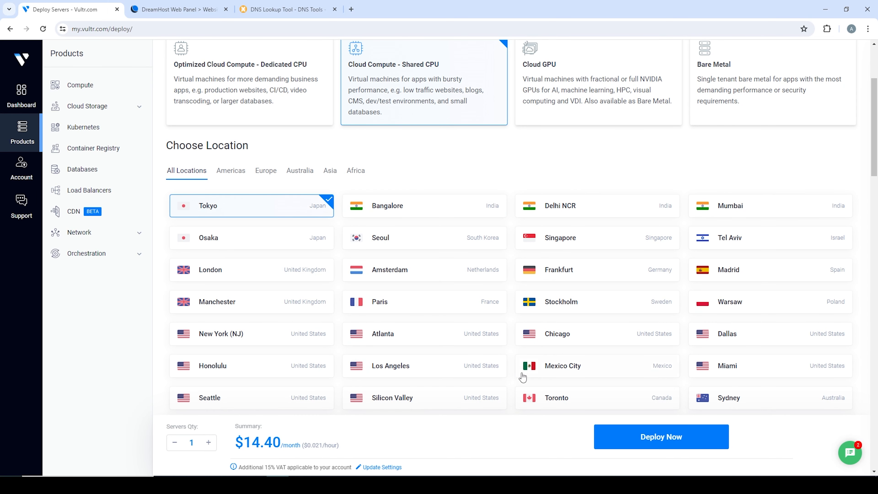
left_click(235, 176)
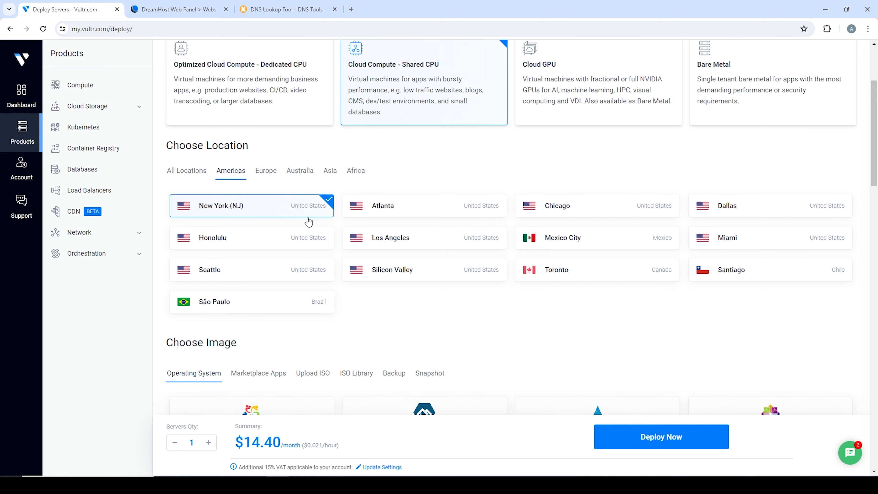
left_click(388, 198)
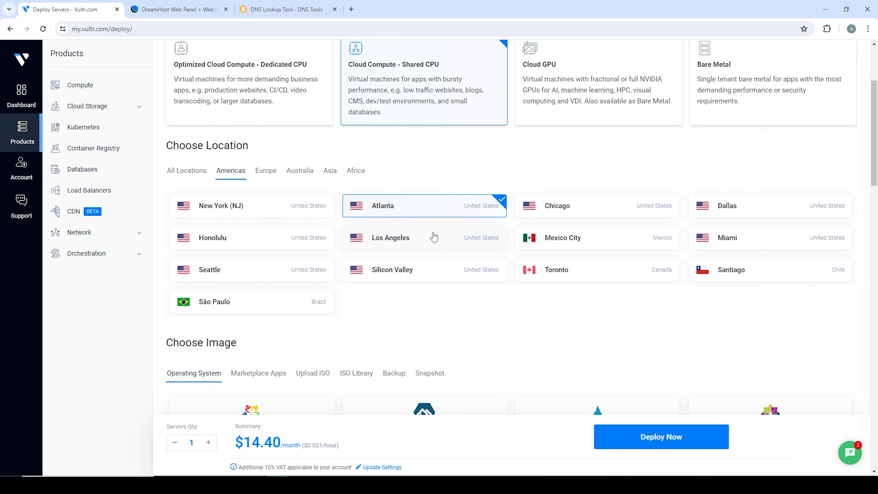
scroll(434, 237, "down", 4)
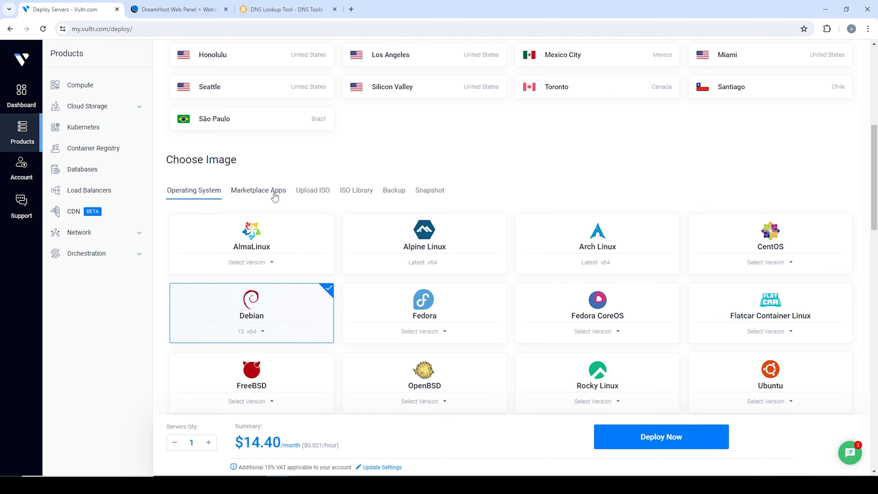
- Search Marketplace Apps for 'word' and choose WordPress as the server image
left_click(275, 197)
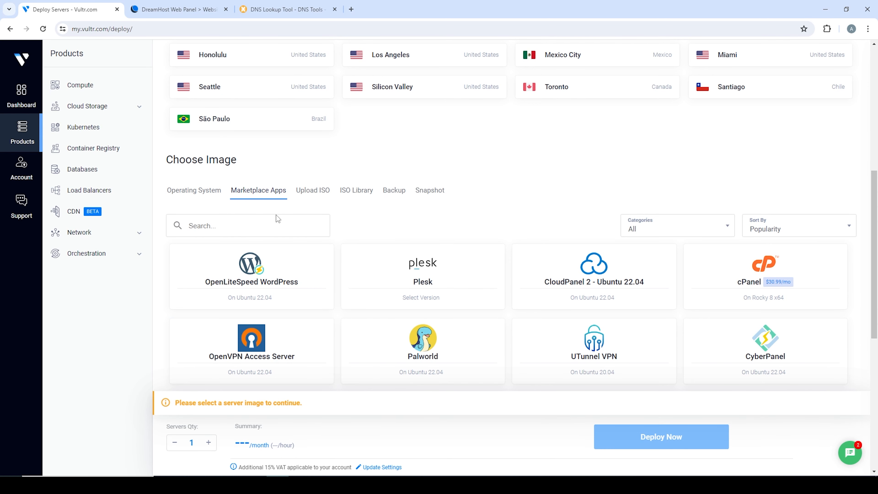
type("word")
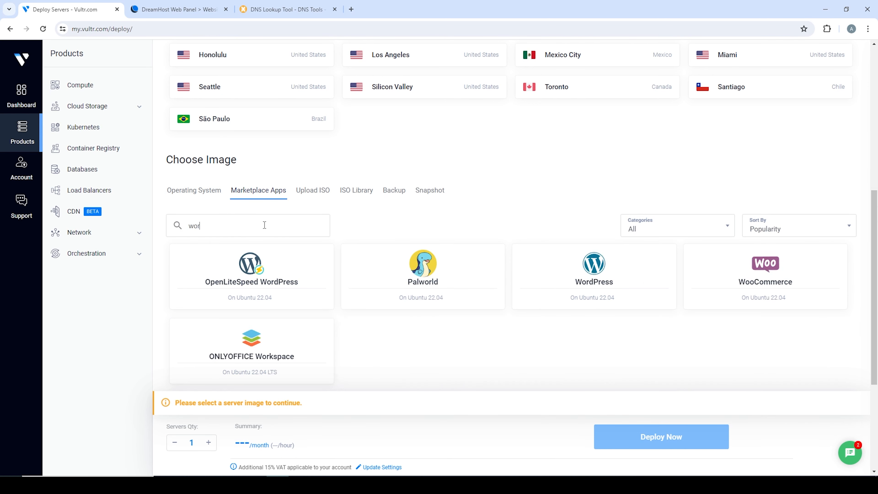
left_click(473, 265)
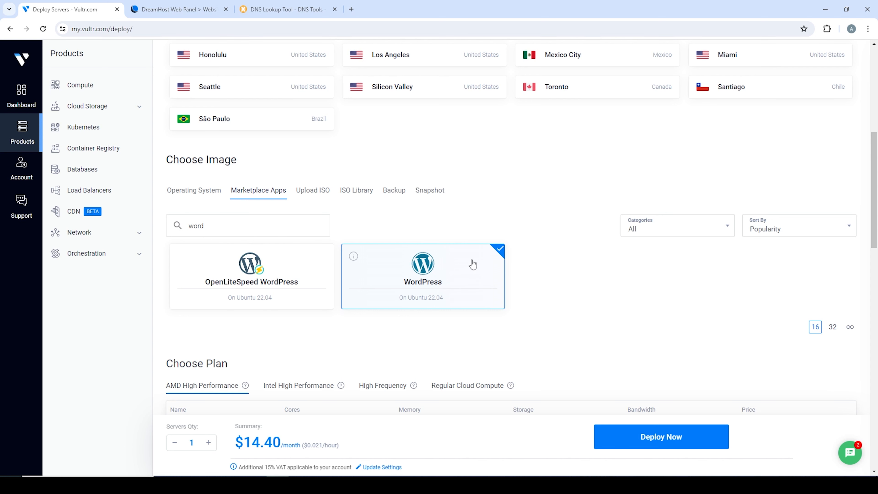
scroll(473, 264, "down", 4)
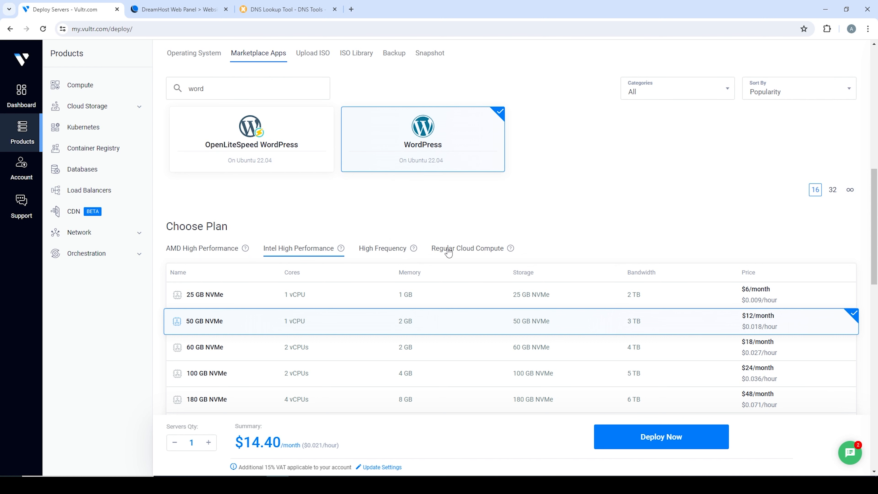
- Decline the upgrade offer and select the High Frequency 32 GB NVMe plan at $7.20/month
left_click(449, 252)
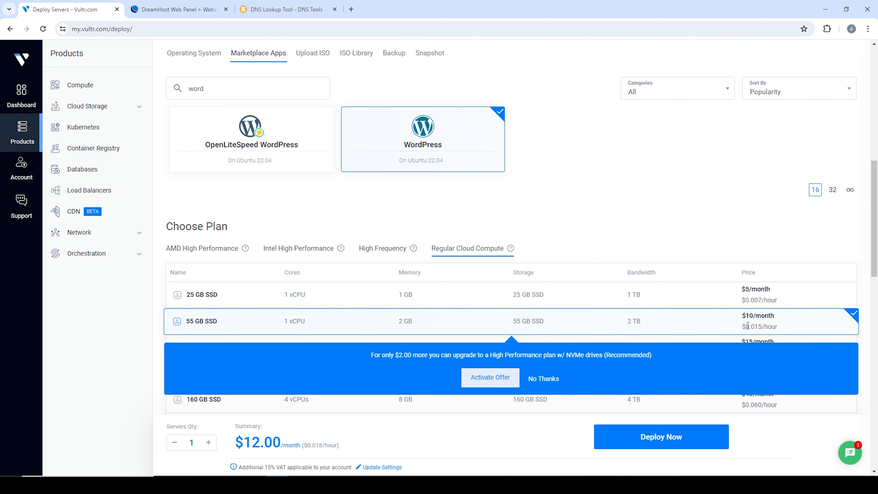
left_click(543, 381)
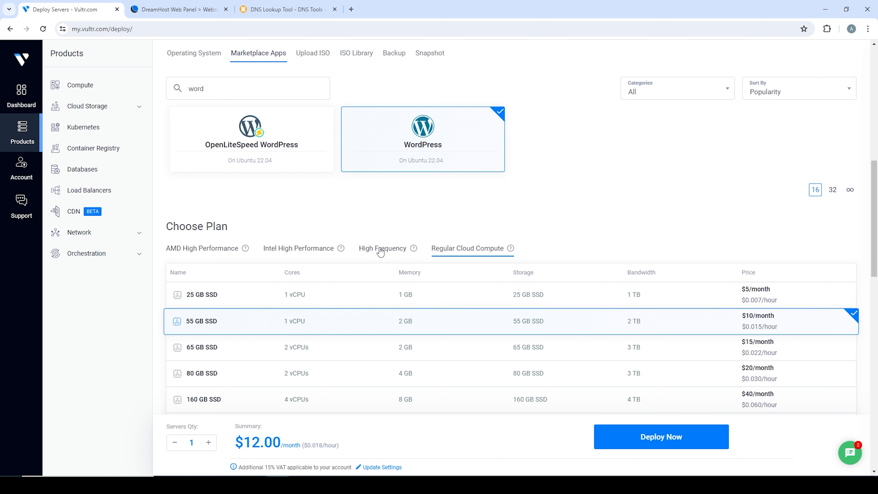
left_click(381, 251)
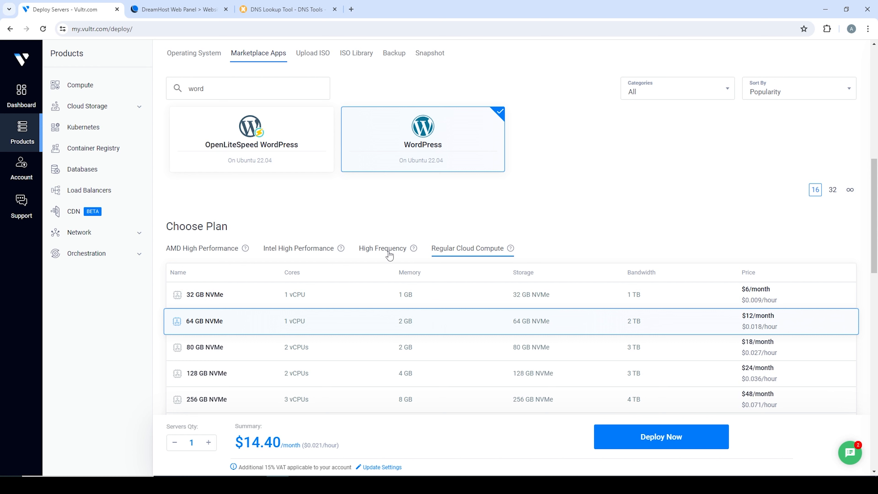
left_click(590, 297)
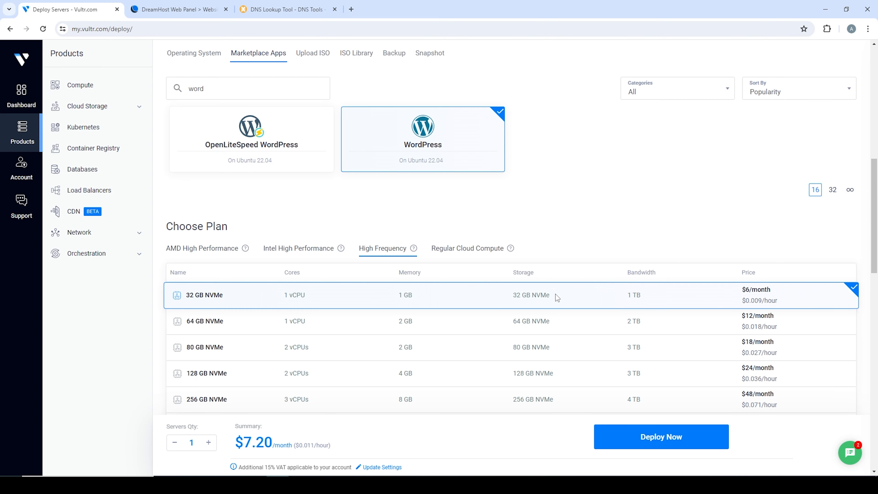
scroll(555, 294, "down", 10)
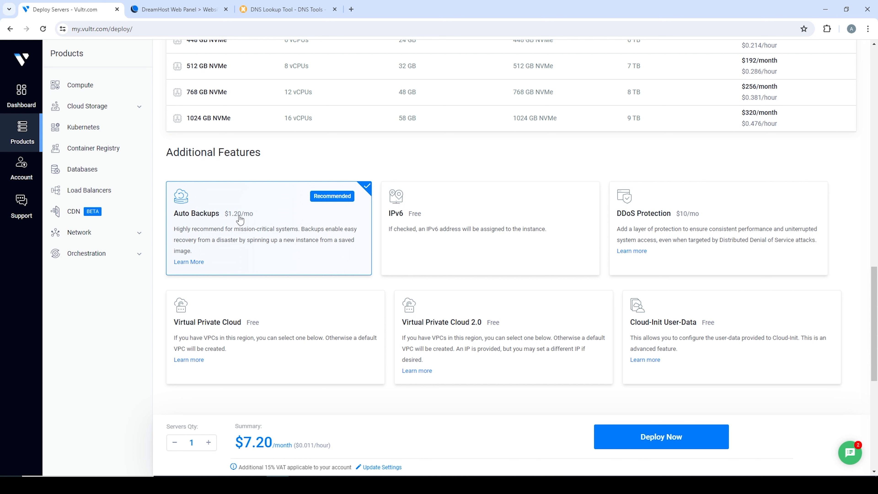
- Disable automatic backups, confirm the warning, then turn backups back on
left_click(325, 219)
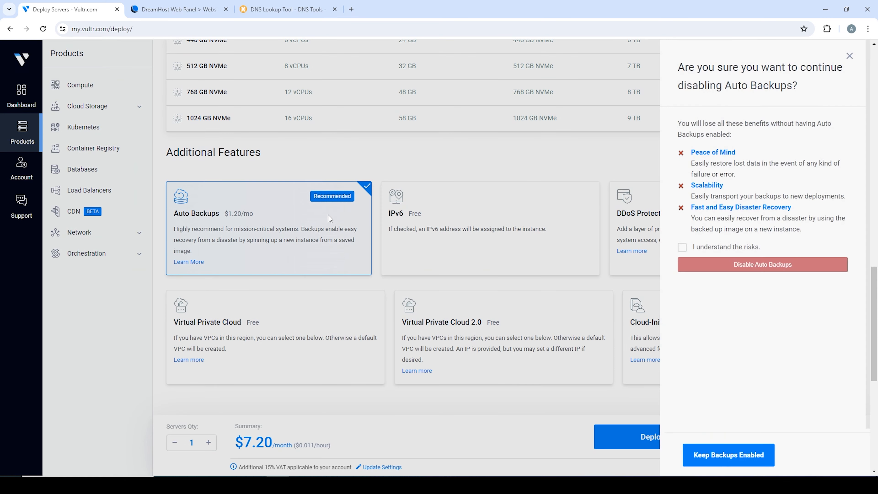
left_click(705, 250)
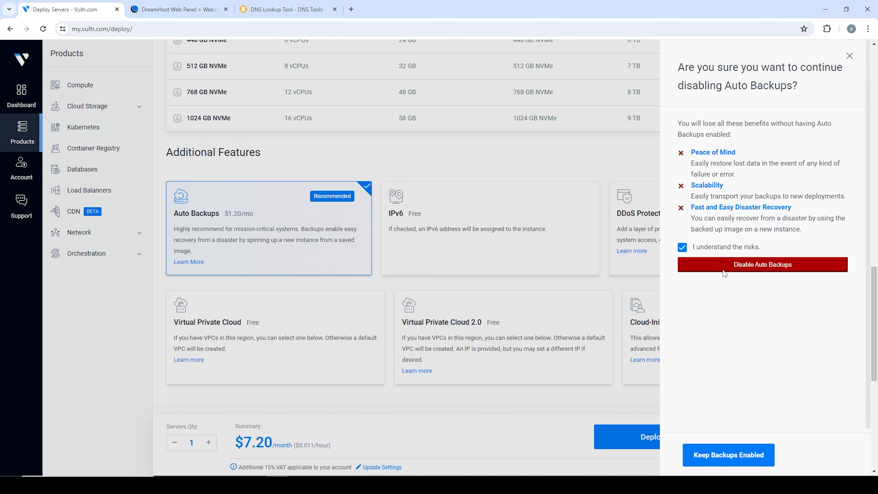
left_click(729, 267)
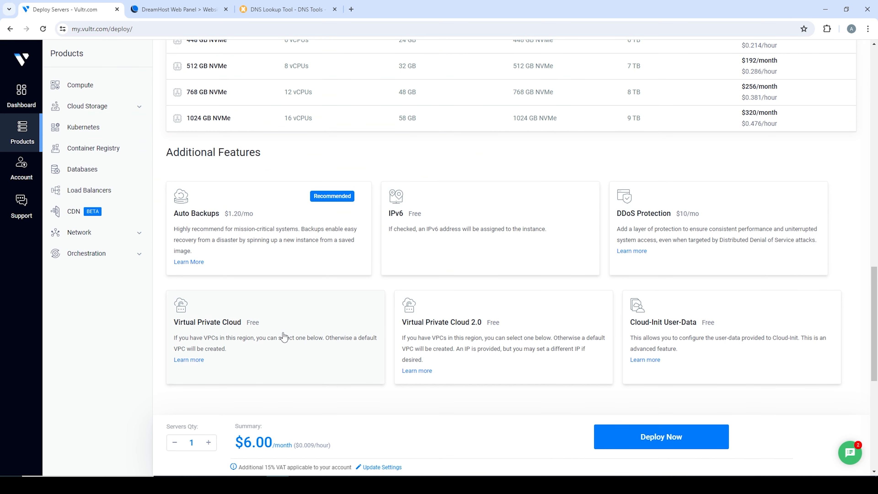
left_click(304, 216)
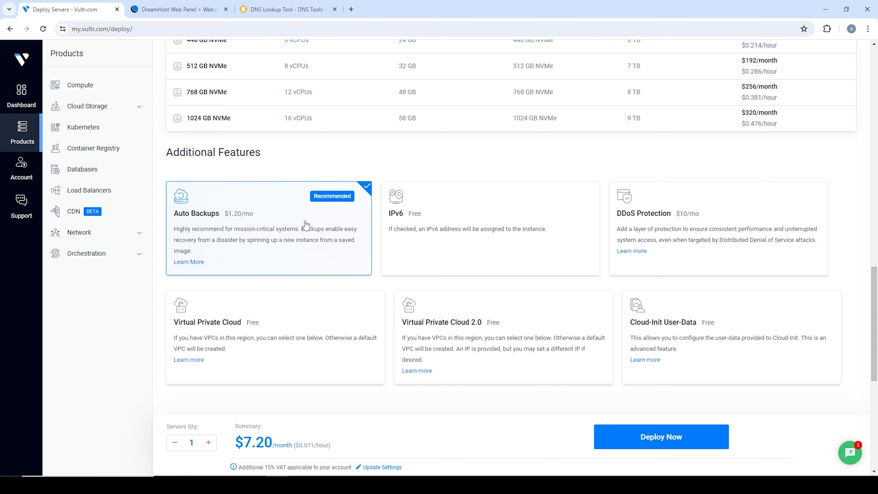
scroll(321, 254, "down", 2)
scroll(322, 254, "down", 5)
- Enter the admin e-mail, blog title 'Demo Site' and hostname demosite, then deploy the server
left_click(289, 225)
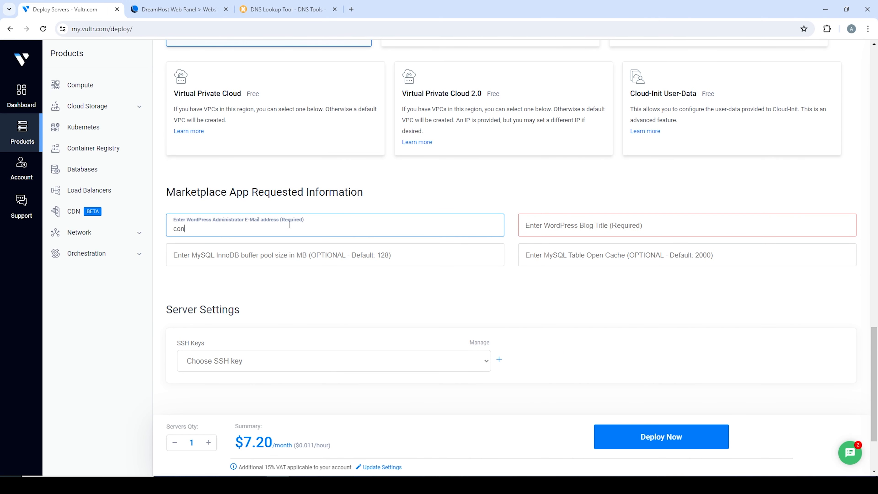
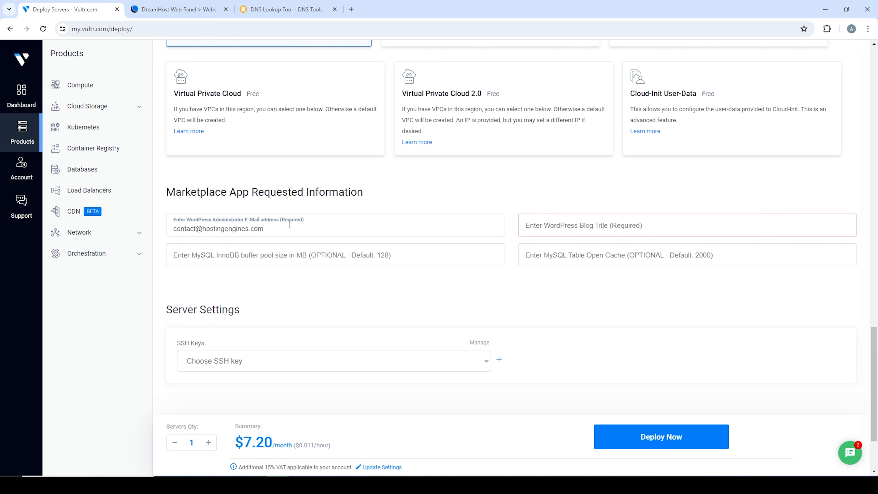
type("Demo Site")
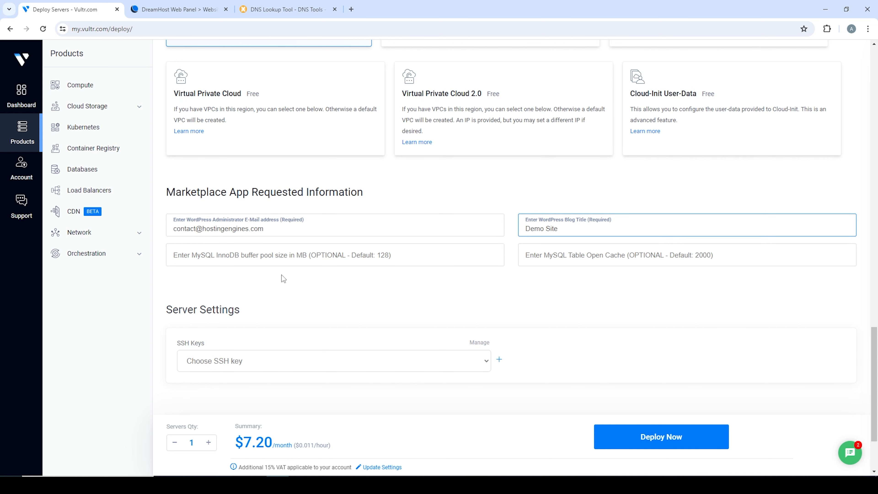
scroll(329, 291, "down", 3)
left_click(298, 373)
type("demosite")
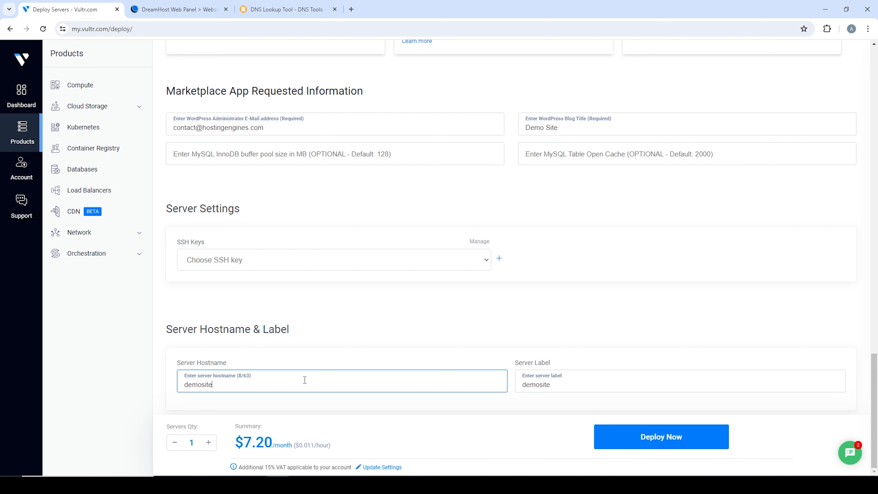
left_click(663, 437)
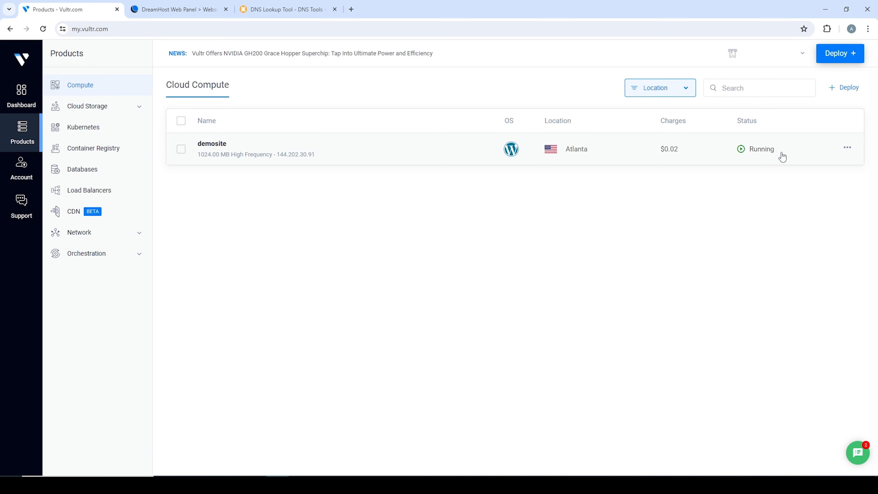
- Open the demosite server's overview and scroll to its WordPress admin details
left_click(264, 144)
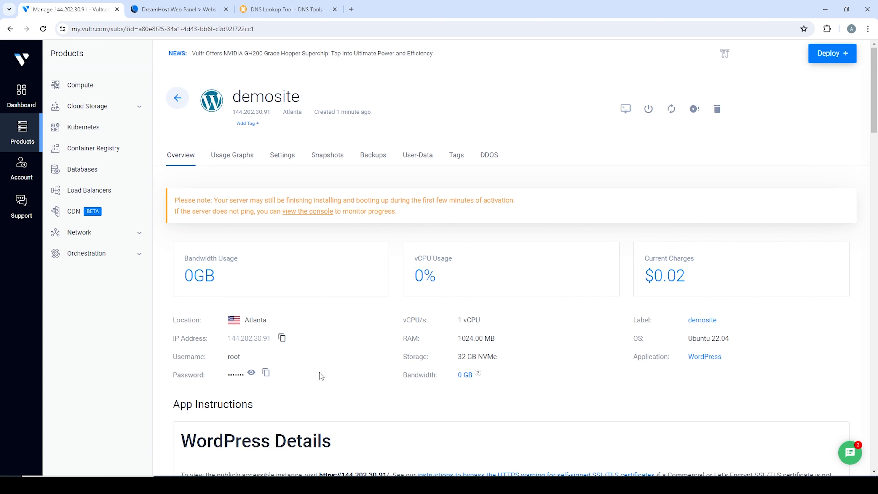
scroll(324, 221, "down", 8)
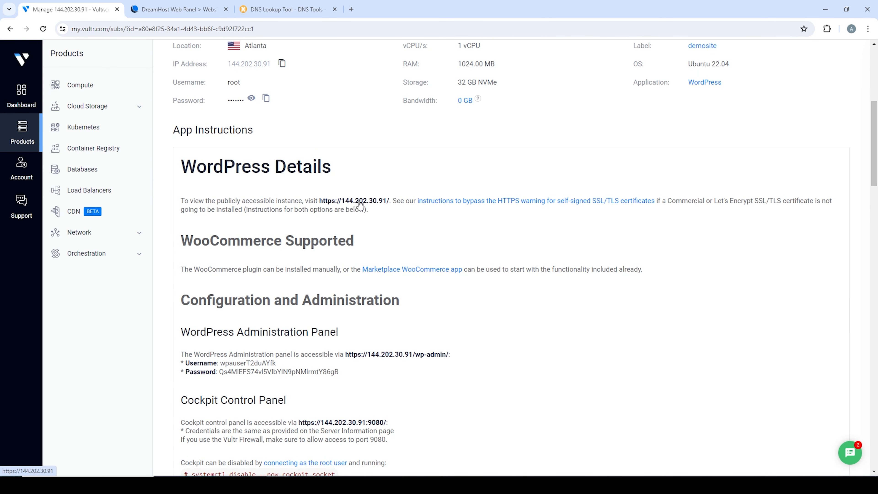
right_click(357, 205)
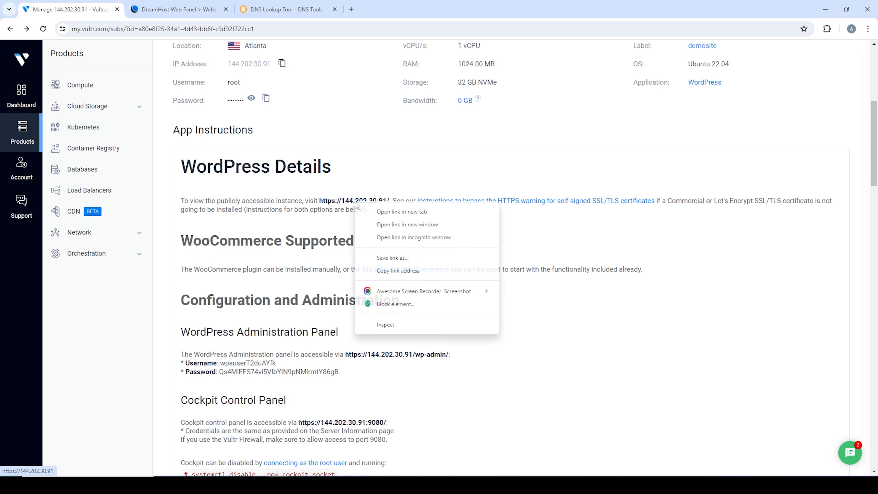
left_click(382, 215)
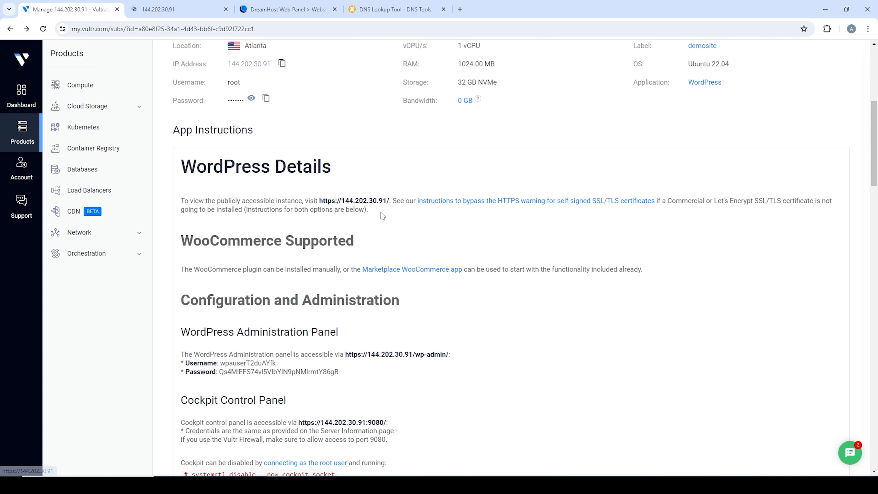
left_click(159, 8)
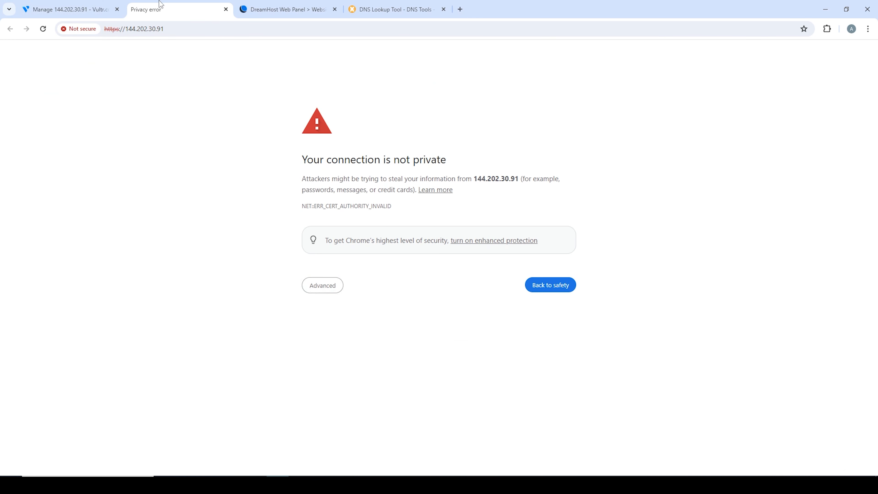
left_click(322, 290)
left_click(349, 355)
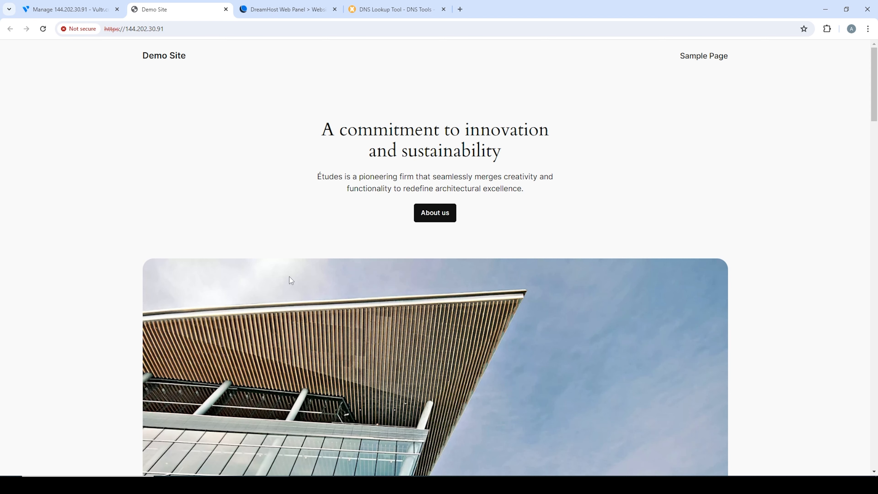
scroll(433, 230, "down", 10)
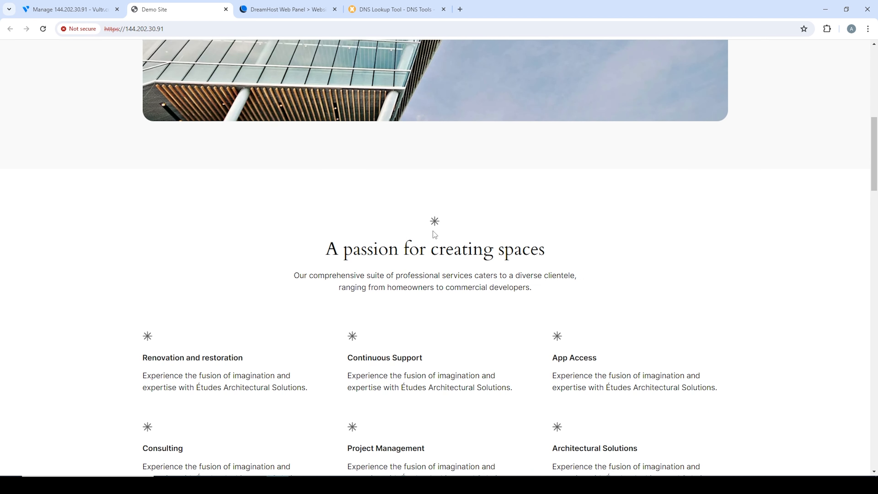
scroll(435, 235, "down", 15)
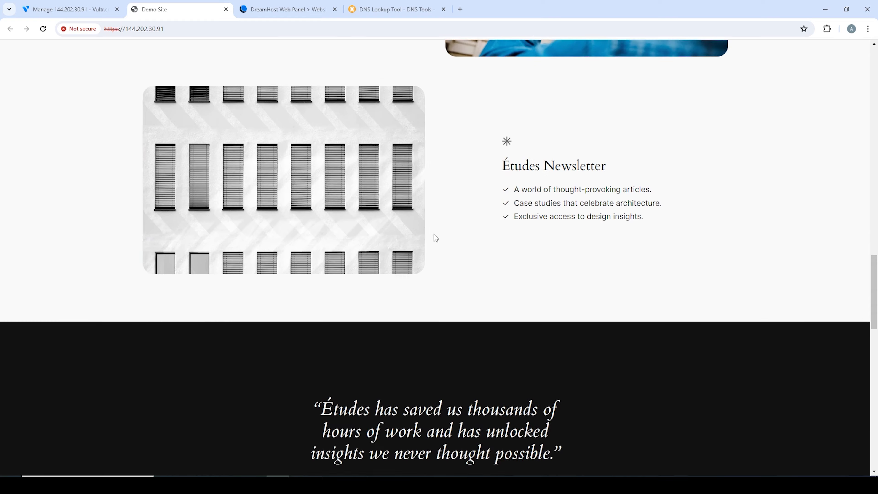
scroll(433, 234, "down", 6)
scroll(435, 236, "up", 12)
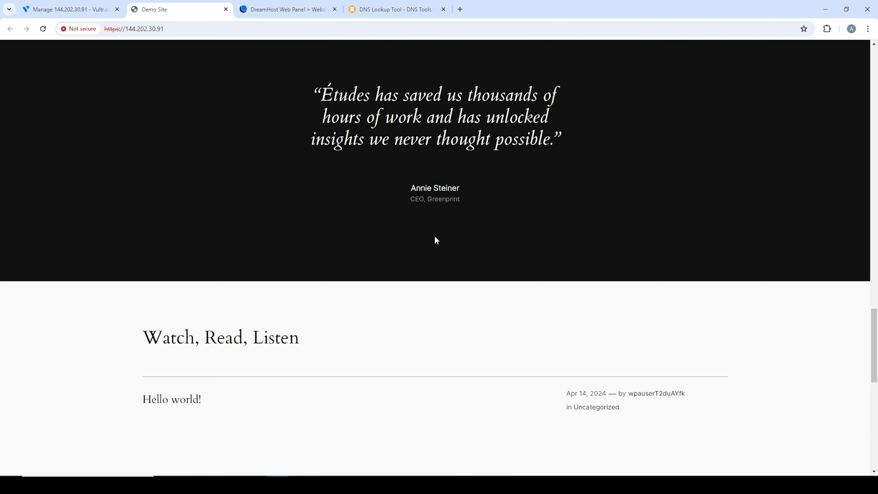
scroll(434, 237, "up", 15)
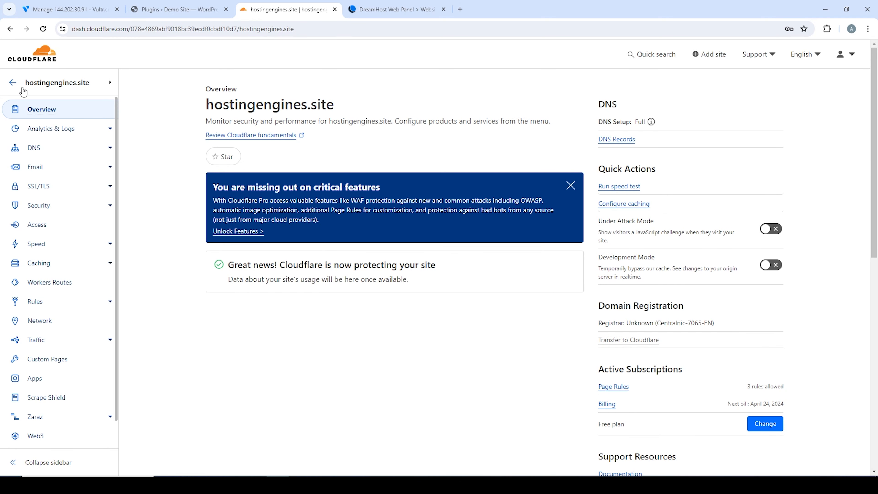
- In DNS Records, start a new record and set its name to @ for the root domain
left_click(34, 153)
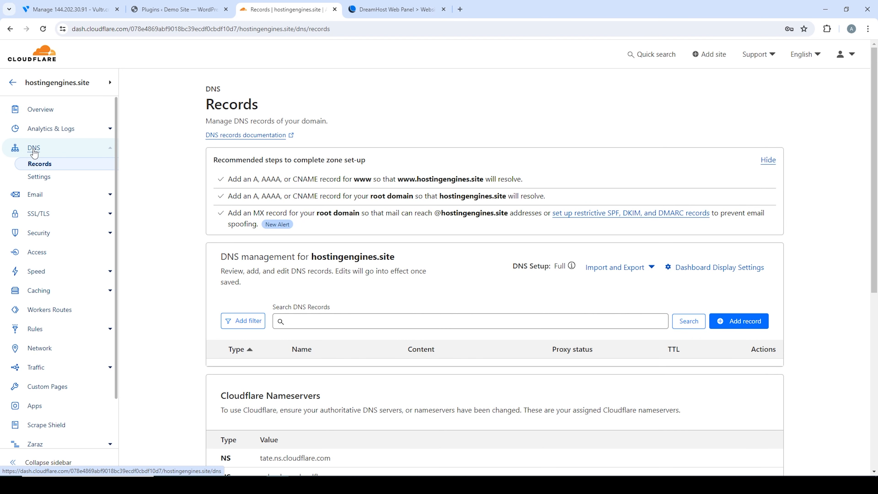
scroll(34, 152, "down", 2)
scroll(459, 270, "down", 3)
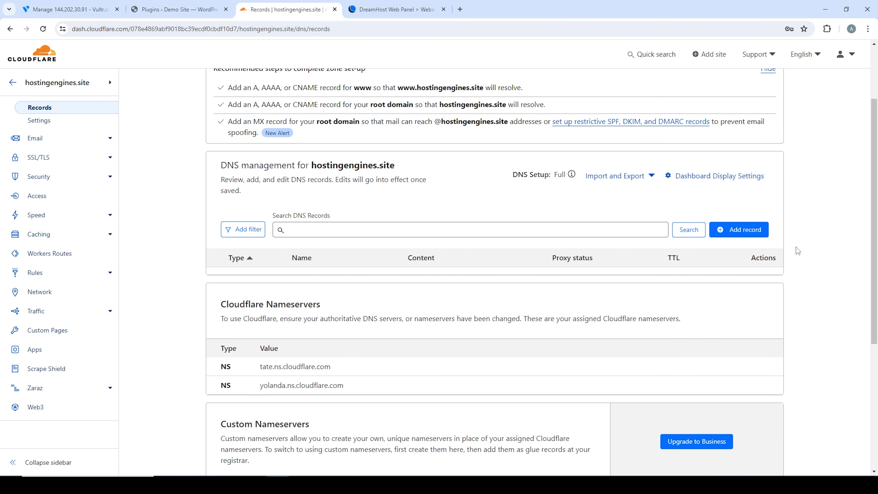
left_click(747, 230)
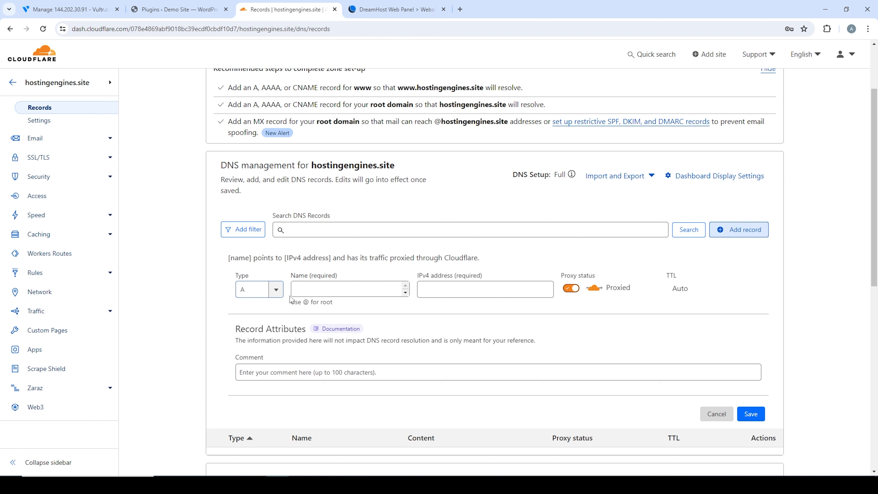
left_click(307, 294)
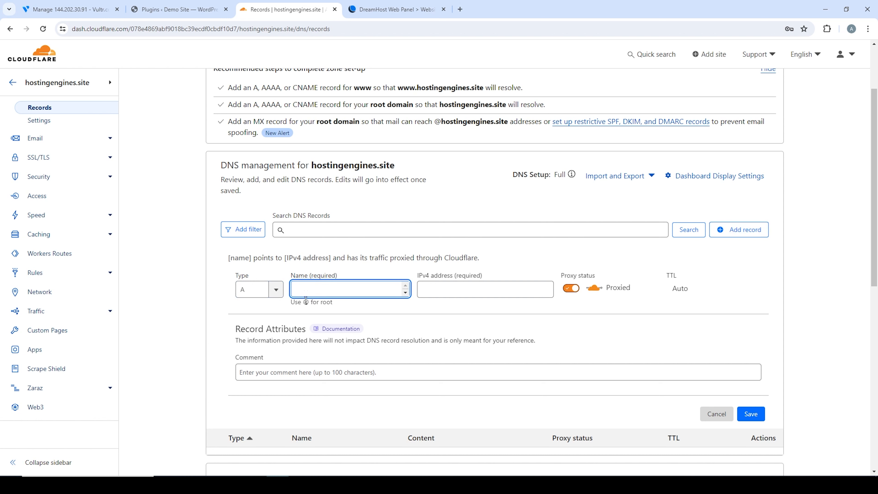
left_click(306, 301)
double_click(306, 301)
right_click(304, 299)
left_click(342, 311)
right_click(335, 293)
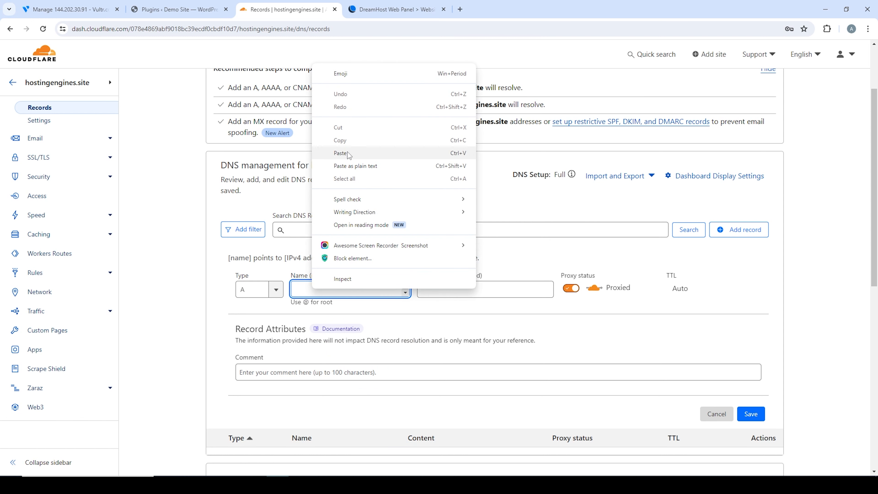
left_click(340, 152)
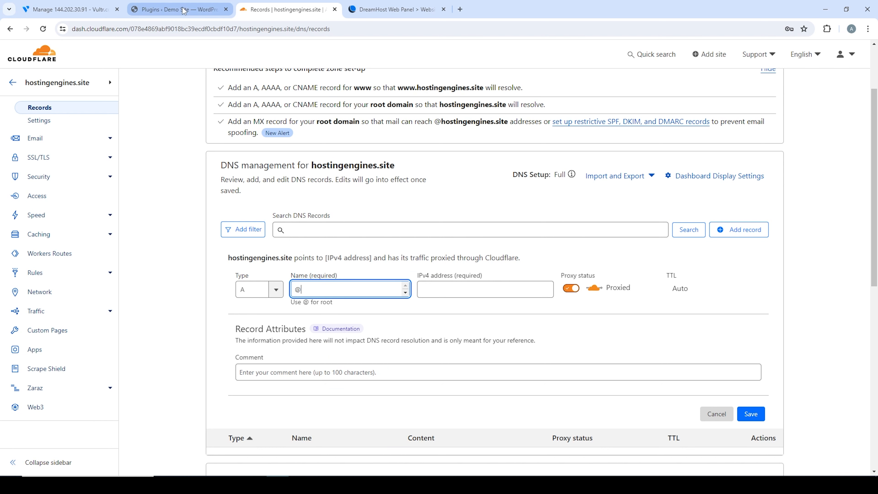
- Paste the Vultr server IP 144.202.30.91 as the IPv4 address and save the A record
left_click(69, 10)
left_click(281, 339)
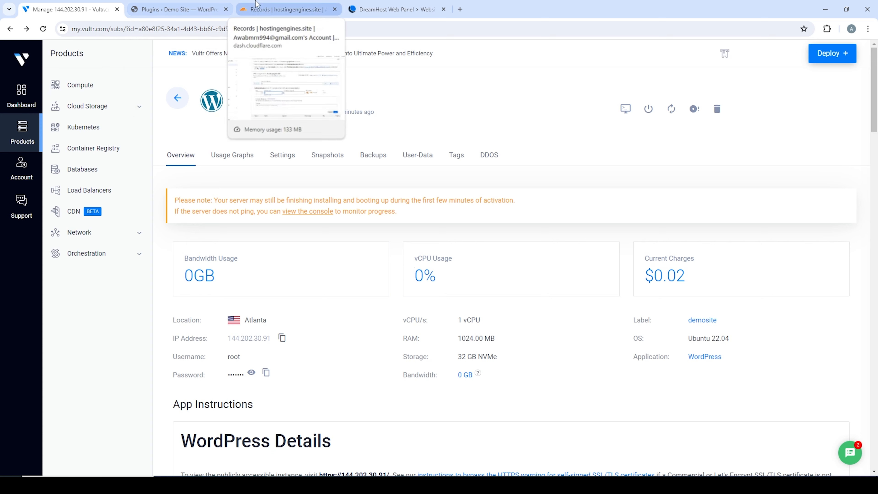
left_click(287, 10)
right_click(450, 290)
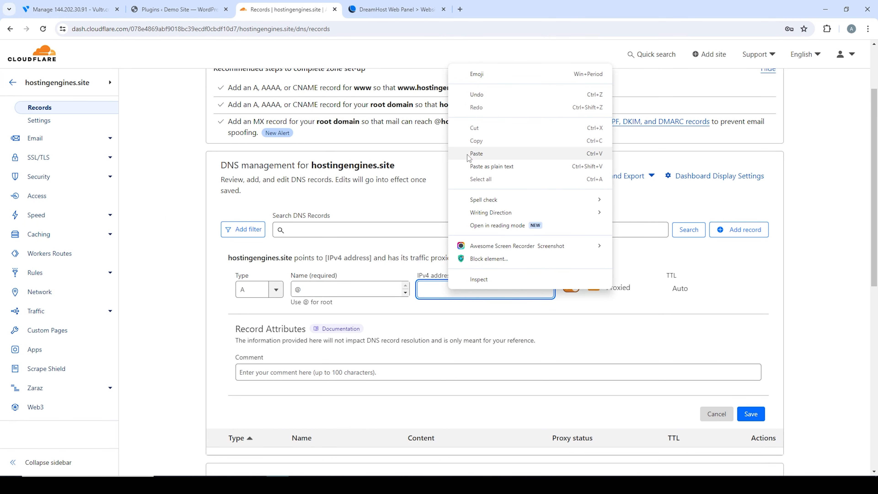
left_click(476, 153)
left_click(751, 419)
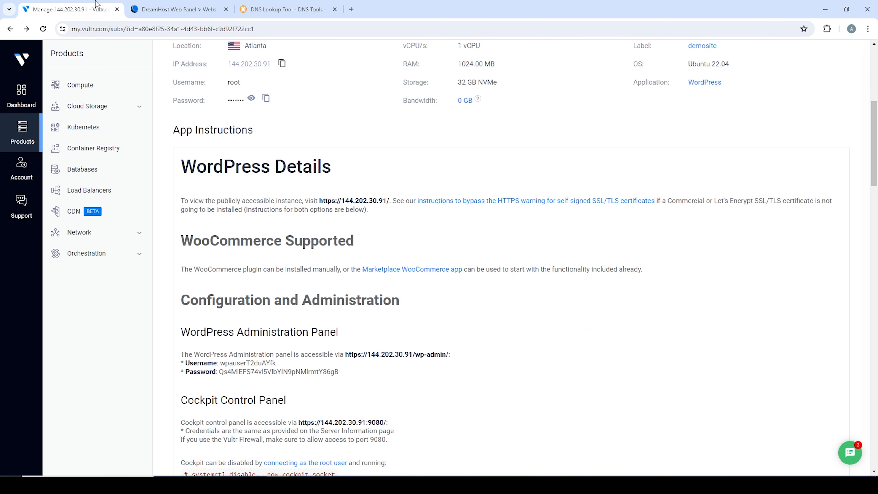
- Open the Demo Site's wp-admin login page in a new tab
scroll(359, 223, "down", 1)
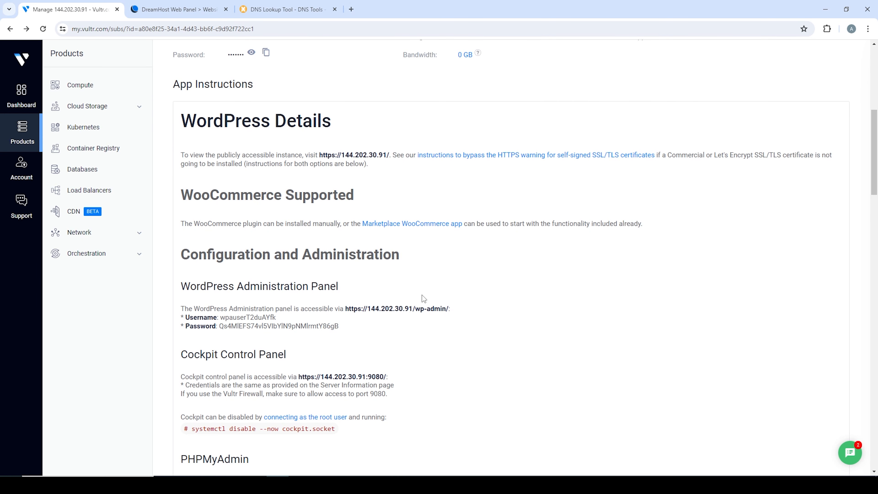
right_click(411, 311)
left_click(418, 320)
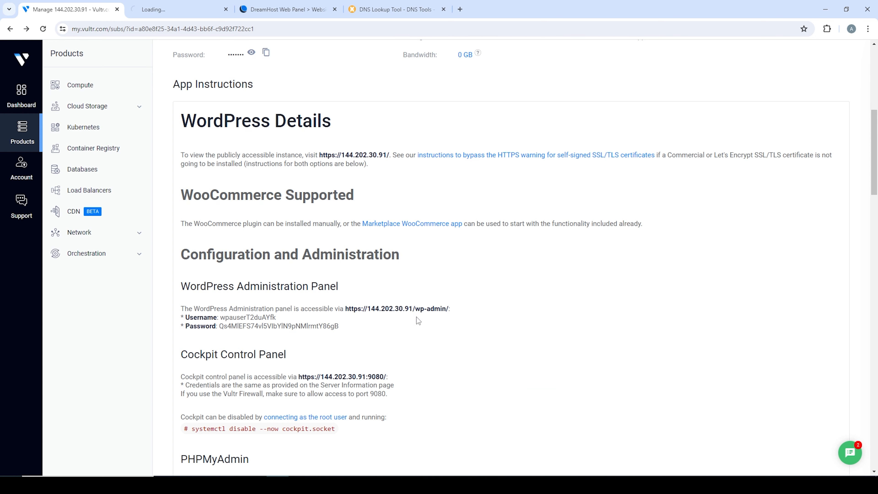
left_click(189, 7)
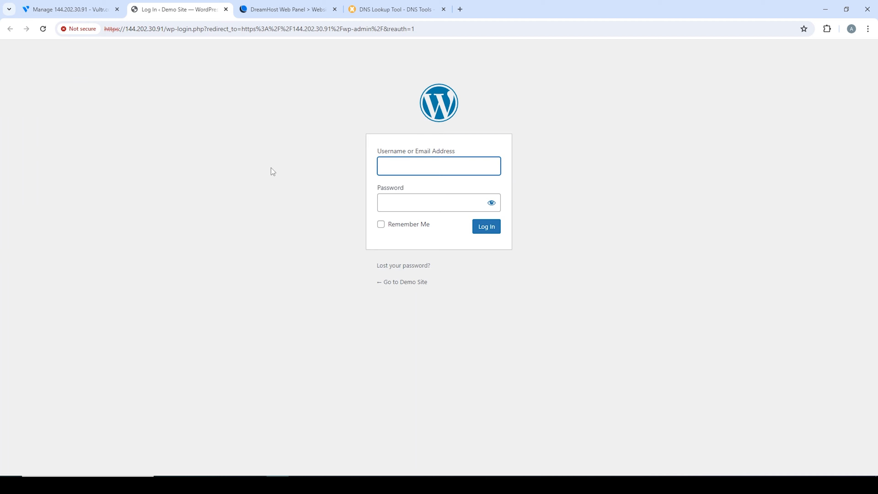
left_click(100, 9)
double_click(264, 317)
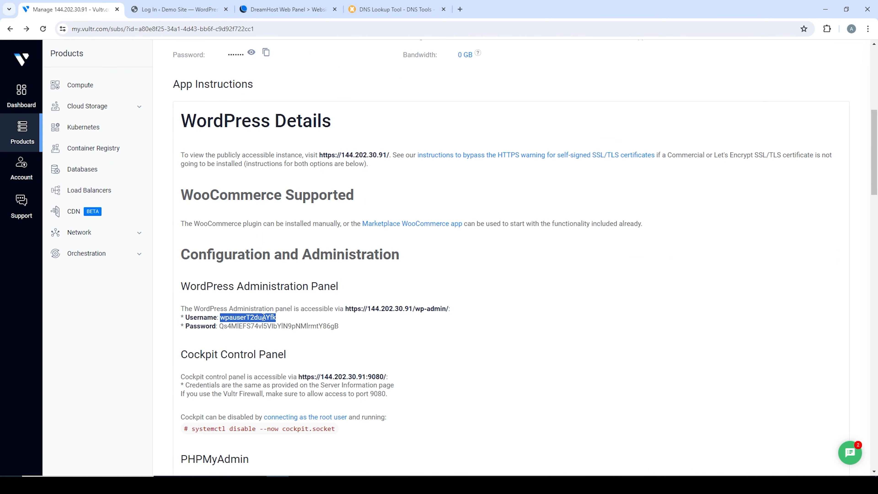
right_click(264, 317)
left_click(294, 177)
left_click(201, 4)
right_click(398, 166)
left_click(435, 290)
- Copy the admin password from Vultr into the password field and log in
left_click(69, 4)
double_click(262, 326)
right_click(262, 326)
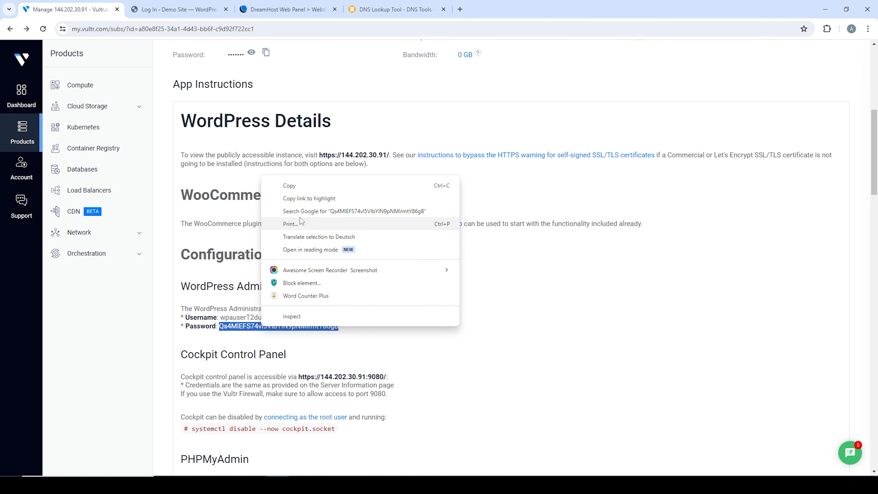
left_click(290, 185)
left_click(178, 9)
left_click(417, 201)
right_click(416, 200)
left_click(451, 290)
left_click(485, 226)
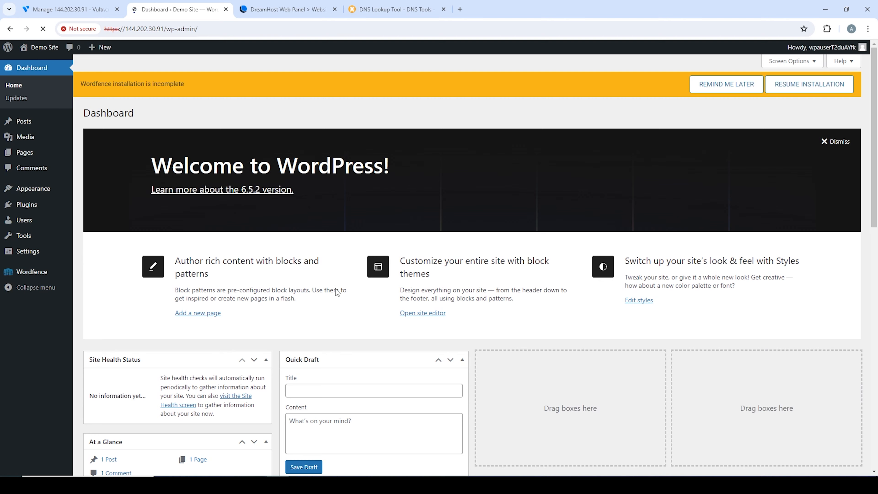
- Open WordPress Settings > General
scroll(316, 257, "down", 3)
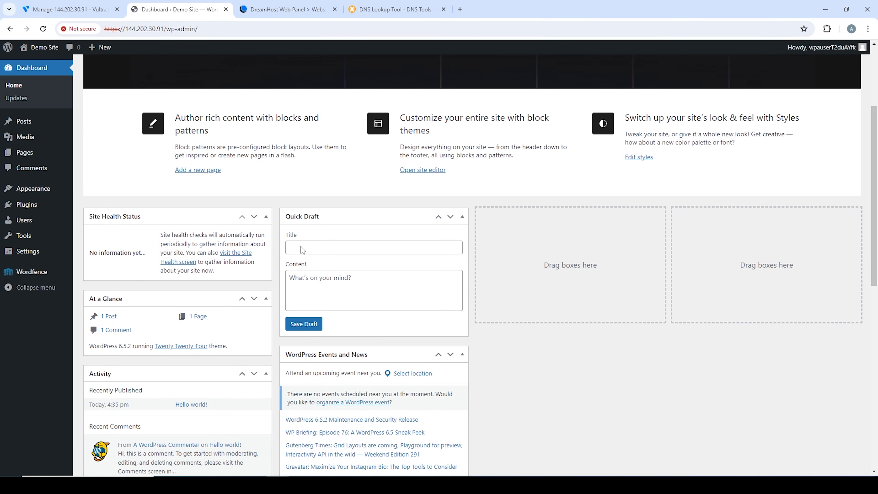
scroll(301, 246, "down", 4)
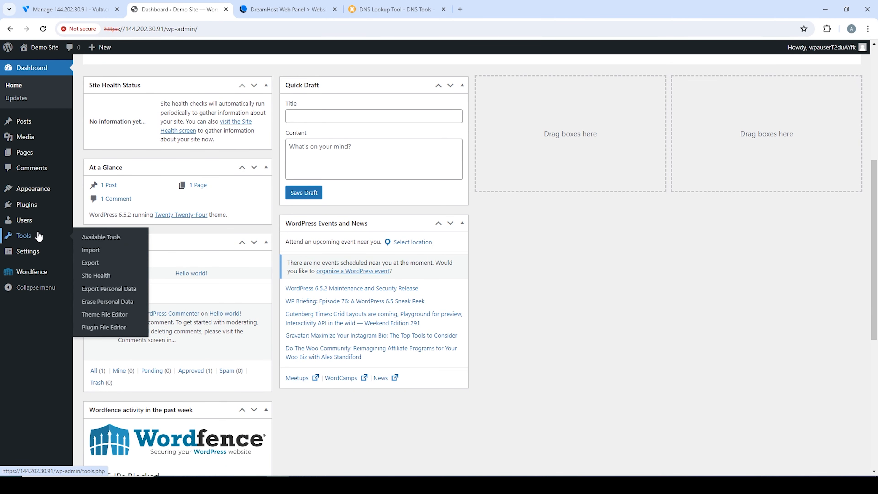
mouse_move(37, 255)
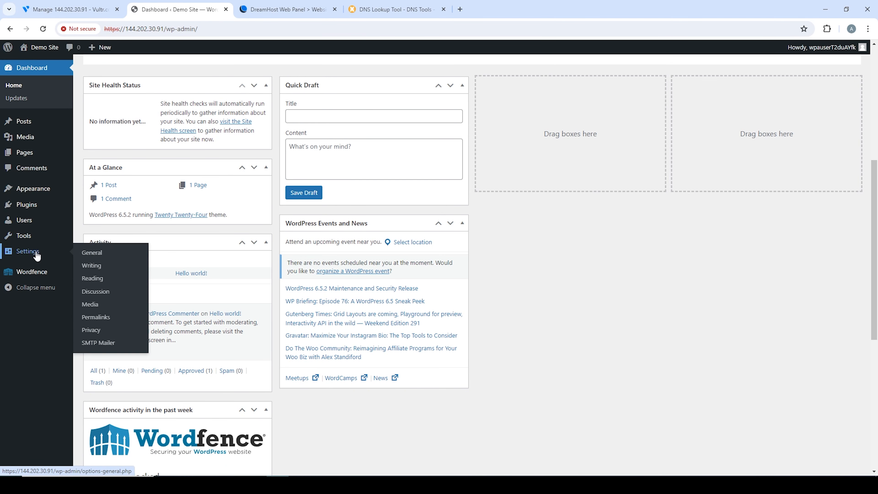
left_click(93, 253)
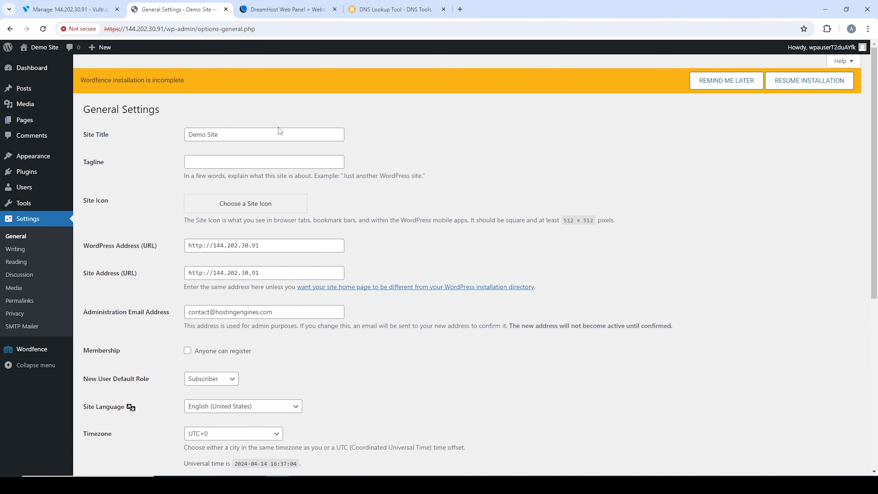
- Copy the domain hostingengines.site from the DreamHost DNS records
left_click(273, 9)
scroll(281, 121, "up", 2)
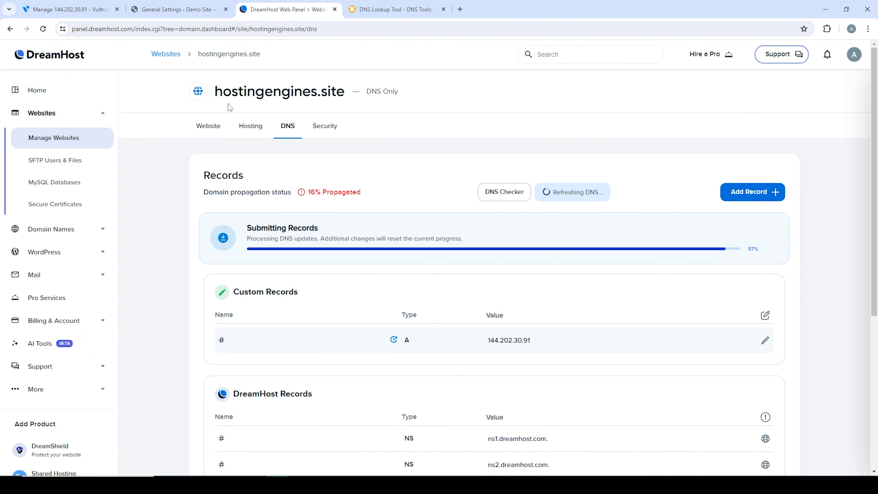
left_click_drag(215, 92, 344, 93)
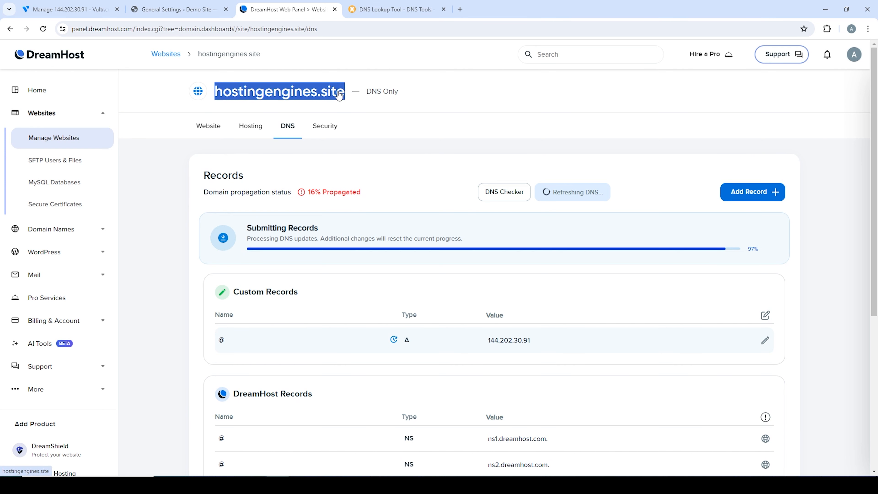
right_click(322, 94)
left_click(372, 183)
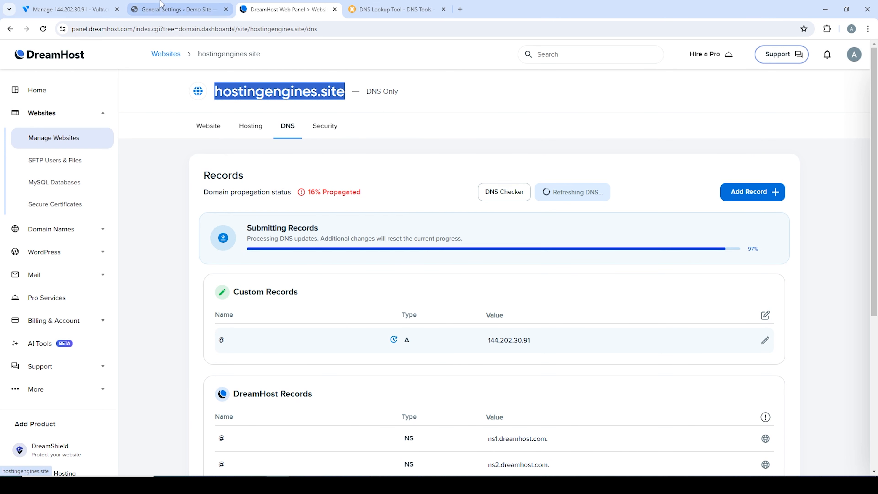
- Replace the IP with hostingengines.site in WordPress Address and Site Address, then save
left_click(159, 3)
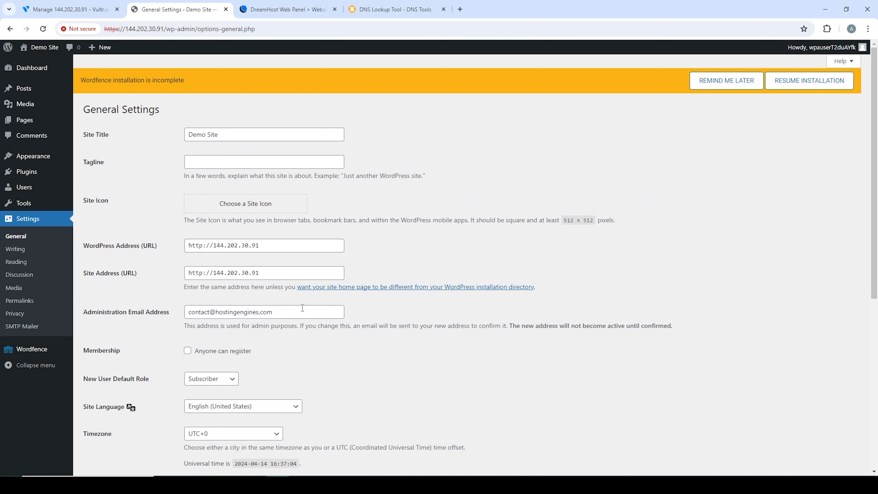
left_click_drag(268, 250, 214, 249)
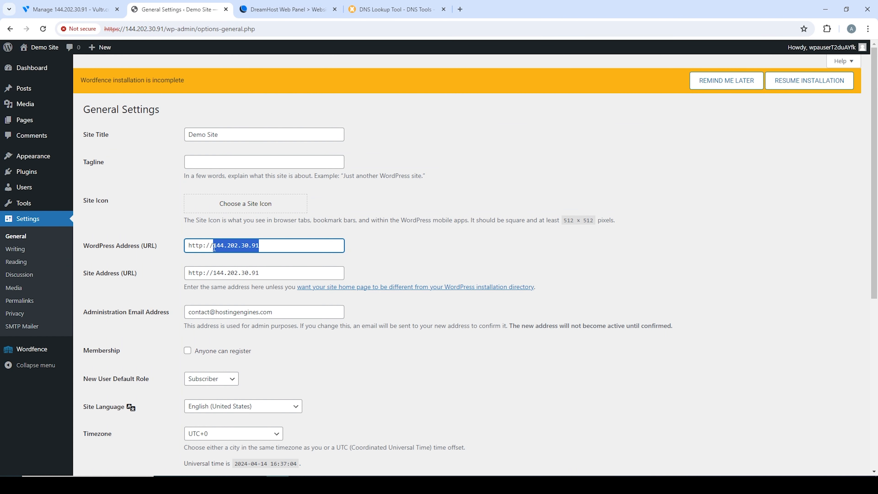
right_click(230, 250)
left_click(266, 86)
left_click_drag(263, 273, 213, 271)
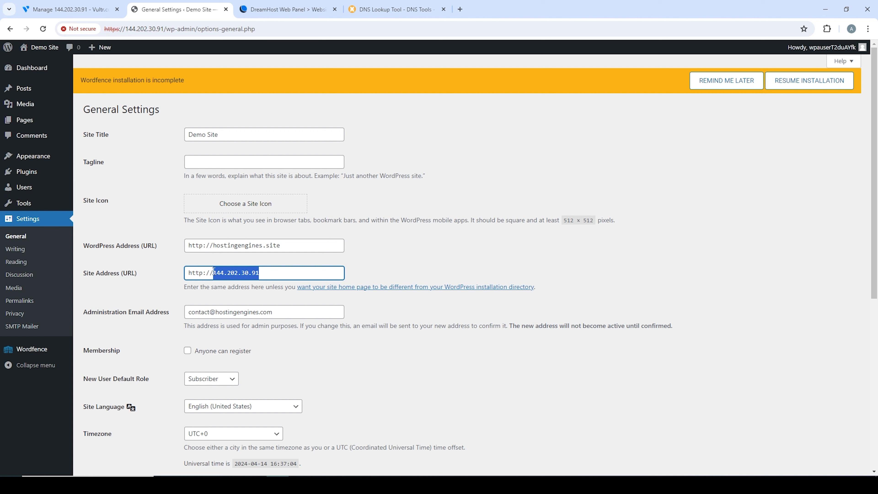
right_click(227, 272)
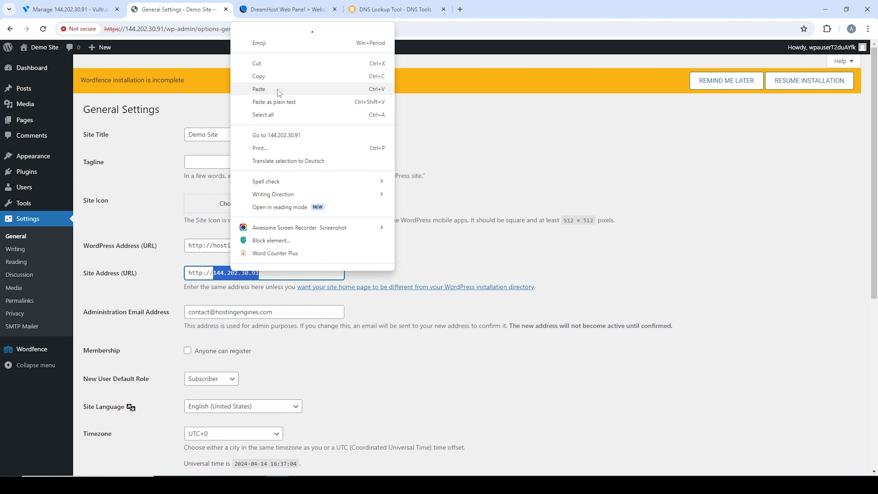
left_click(278, 90)
scroll(317, 306, "down", 8)
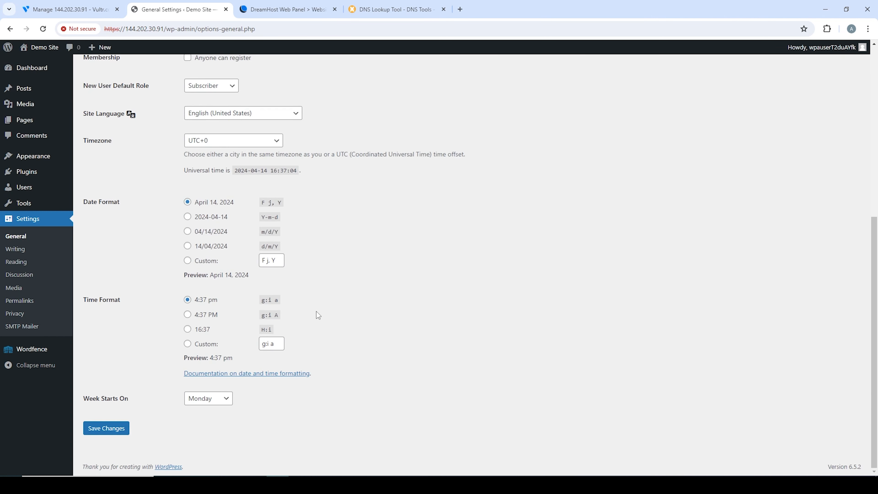
left_click(114, 429)
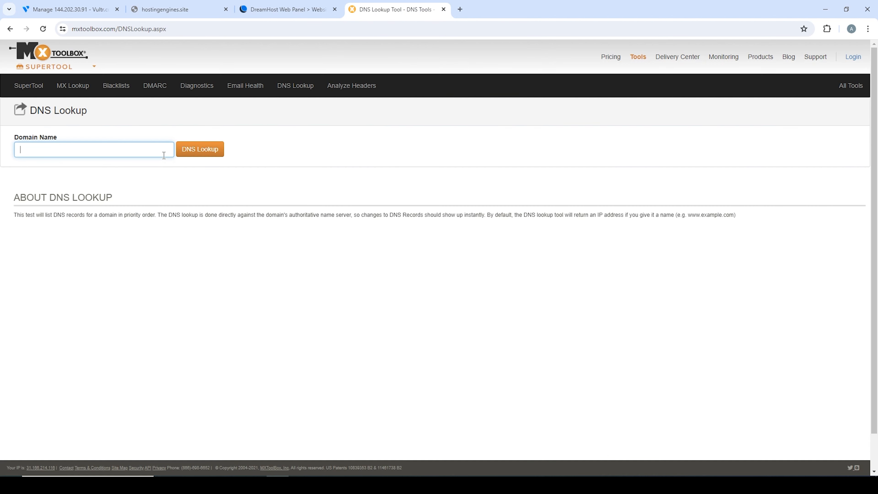
- Run a MxToolbox DNS Lookup on hostingengines.site, rerunning it until the 144.202.30.91 A record appears
key("ctrl+v")
left_click(213, 157)
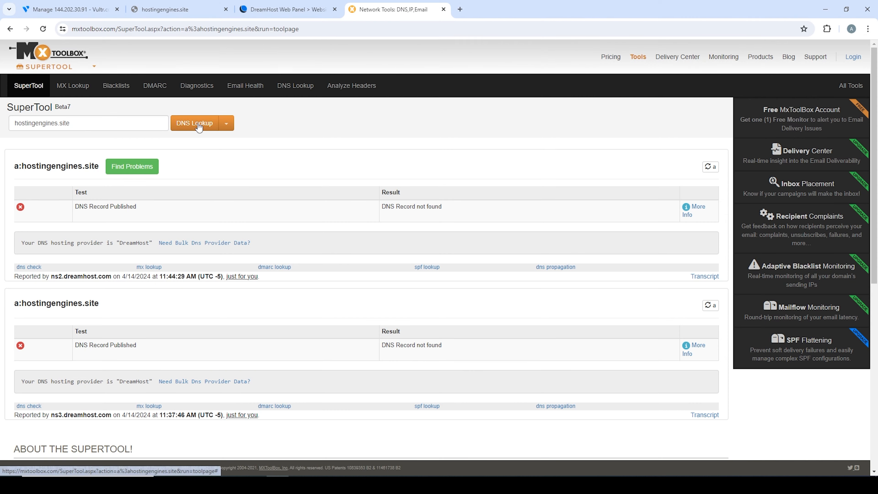
left_click(198, 124)
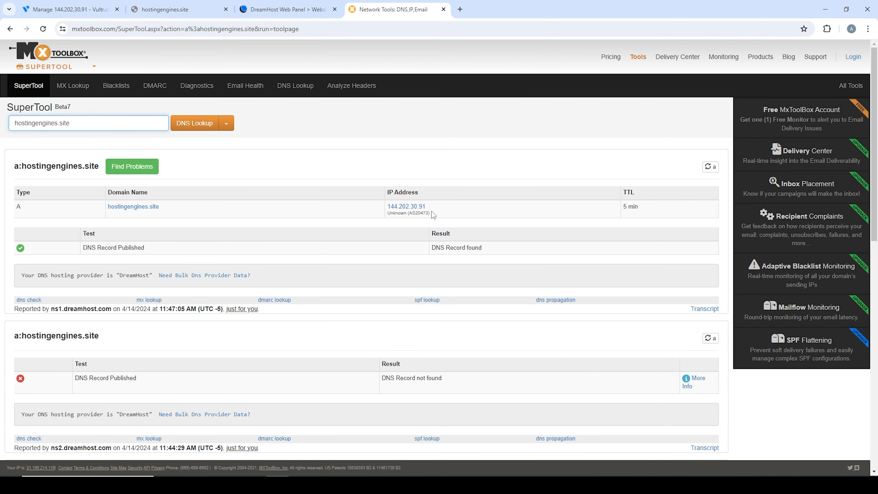
- Reload hostingengines.site and proceed past the certificate warning via Advanced
left_click(169, 9)
left_click(43, 29)
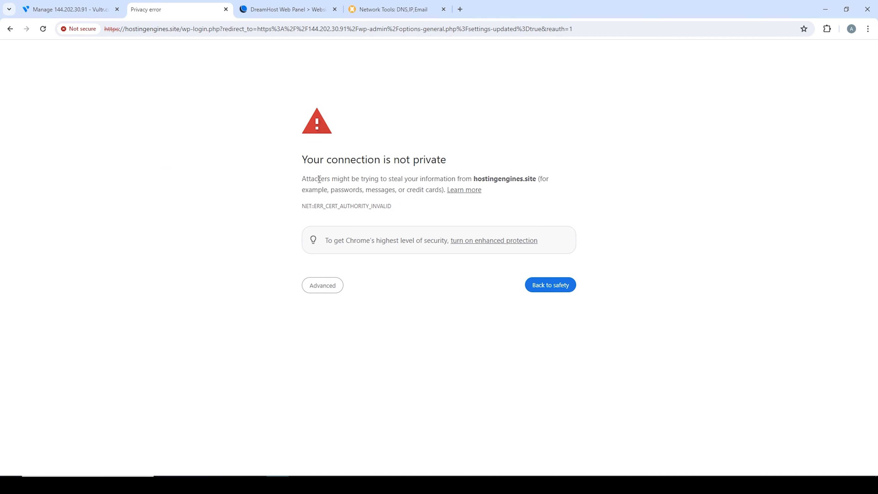
left_click(324, 285)
left_click(351, 356)
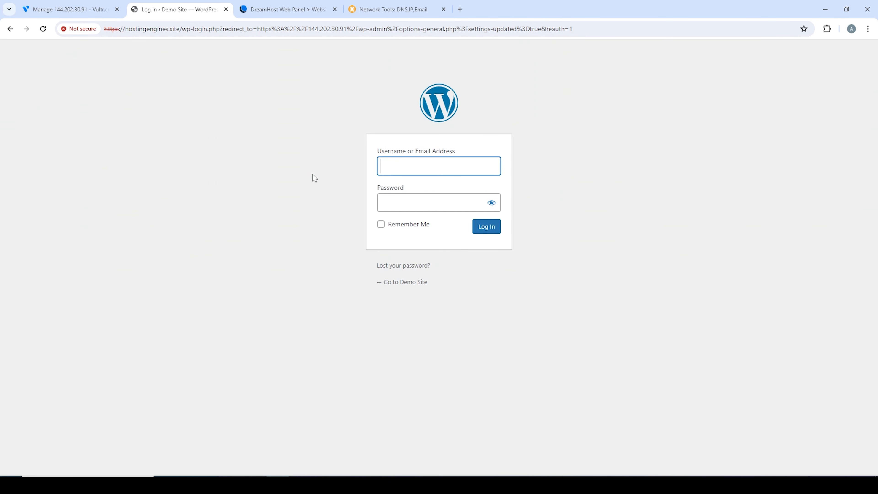
- Copy the admin username from the Vultr instructions into the WordPress login form
key("ctrl+shift+Tab")
scroll(258, 227, "down", 1)
double_click(258, 226)
right_click(257, 226)
left_click(282, 237)
key("ctrl+Tab")
right_click(392, 172)
left_click(423, 291)
- Copy the admin password from Vultr into the password field and log in
key("ctrl+shift+Tab")
double_click(263, 234)
right_click(263, 235)
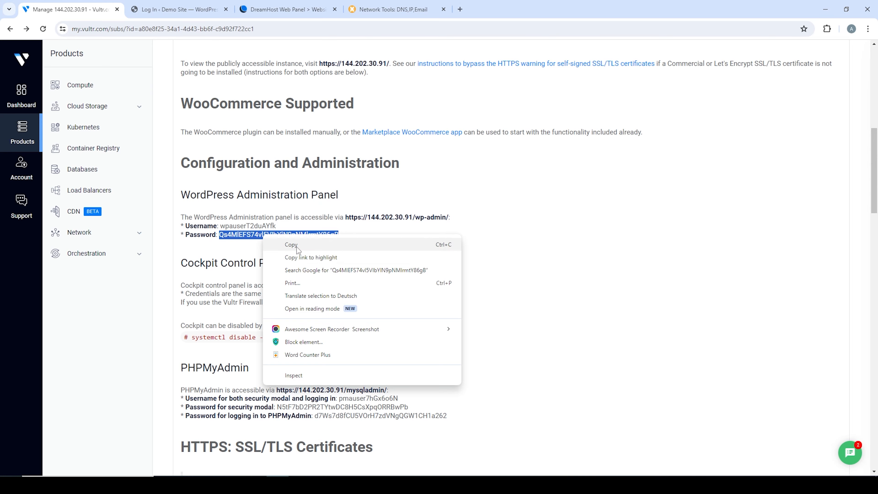
left_click(297, 247)
key("ctrl+Tab")
right_click(397, 207)
left_click(446, 295)
left_click(484, 228)
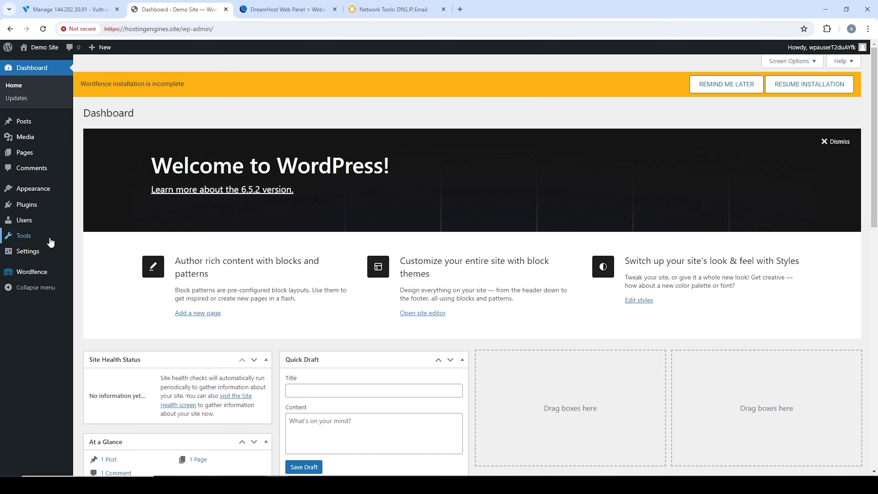
mouse_move(29, 251)
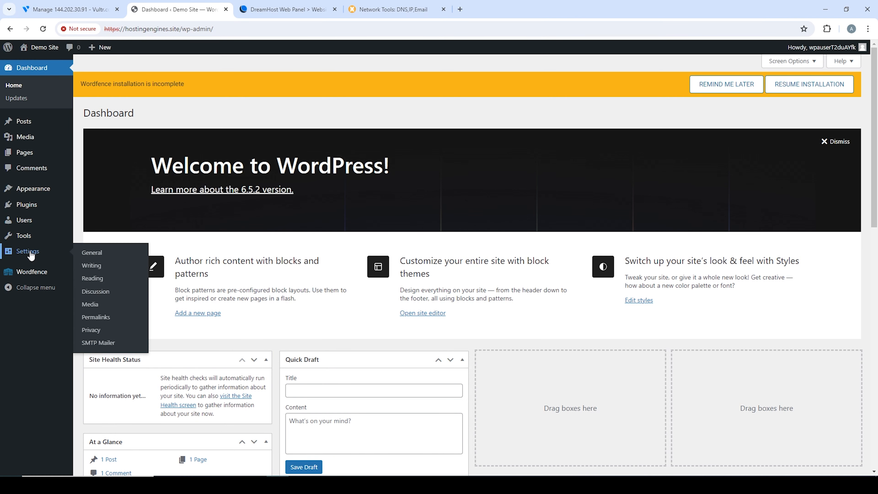
left_click(89, 256)
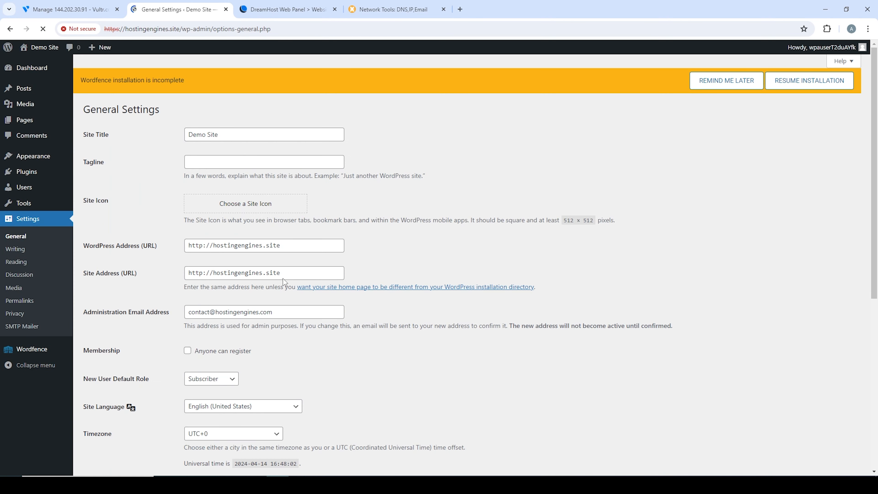
left_click(204, 245)
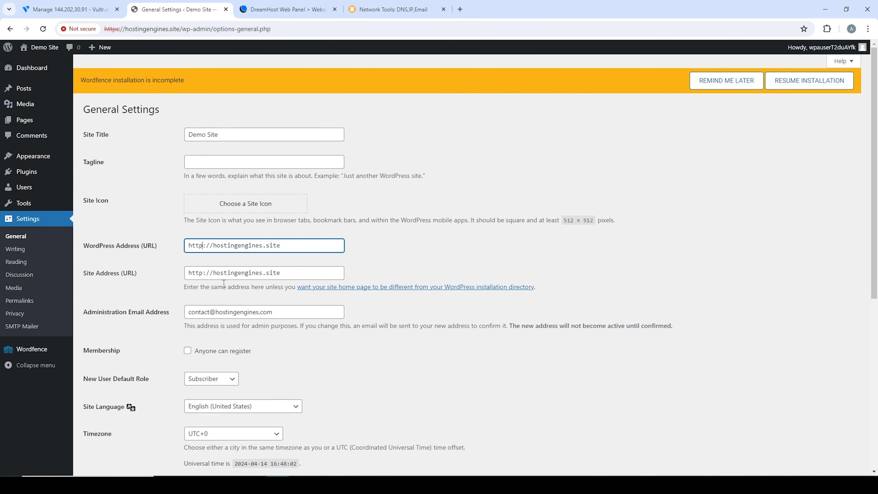
type("s")
left_click(204, 274)
type("s")
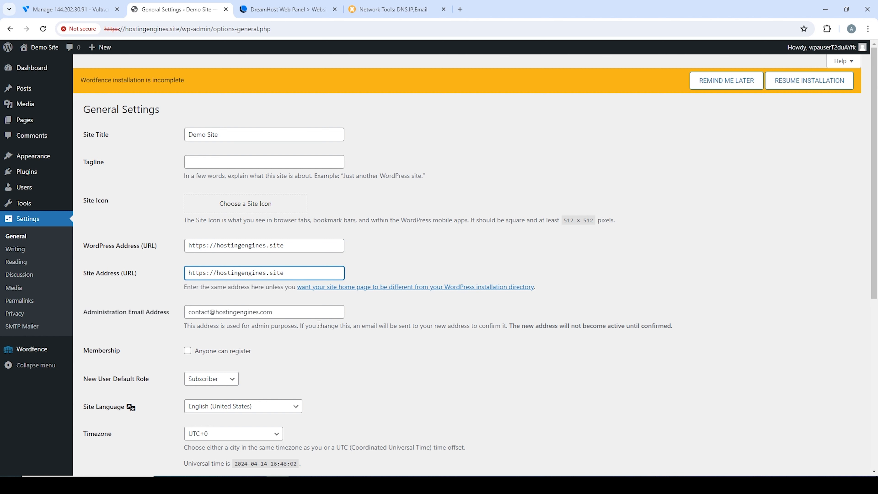
scroll(319, 323, "down", 6)
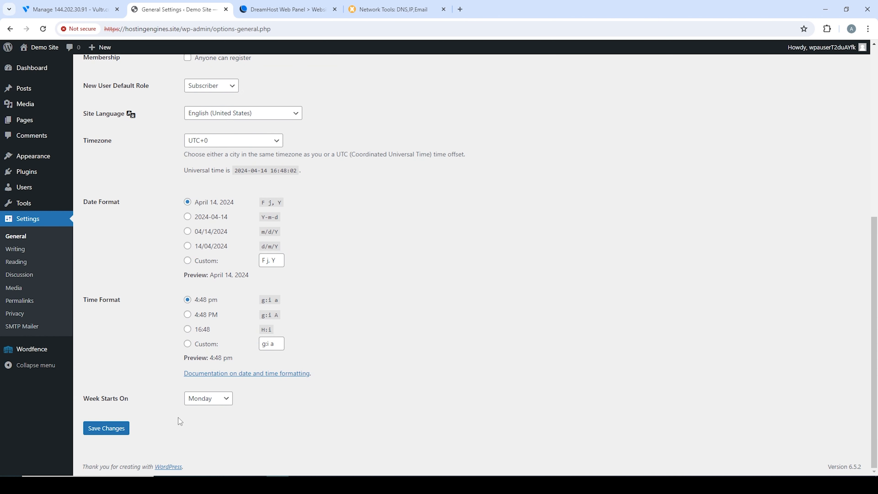
left_click(112, 428)
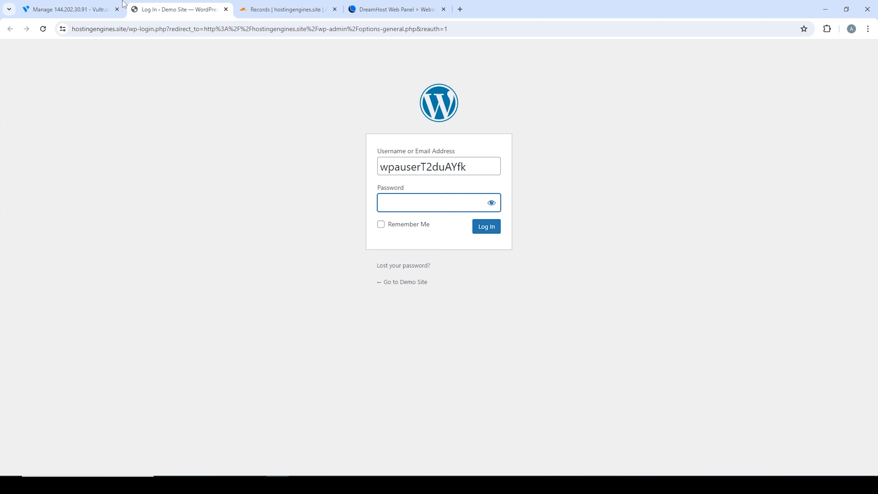
- Log back in using the admin username and password from the Vultr server details
left_click(98, 4)
scroll(250, 192, "down", 7)
double_click(247, 317)
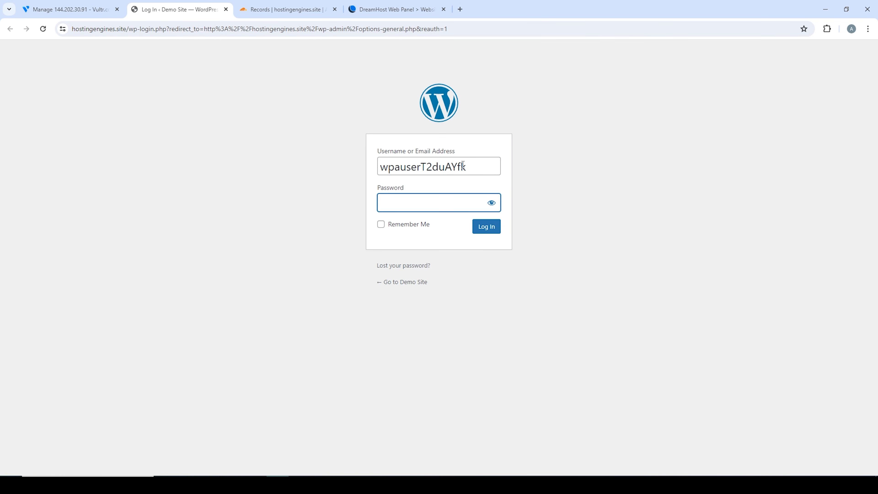
right_click(463, 167)
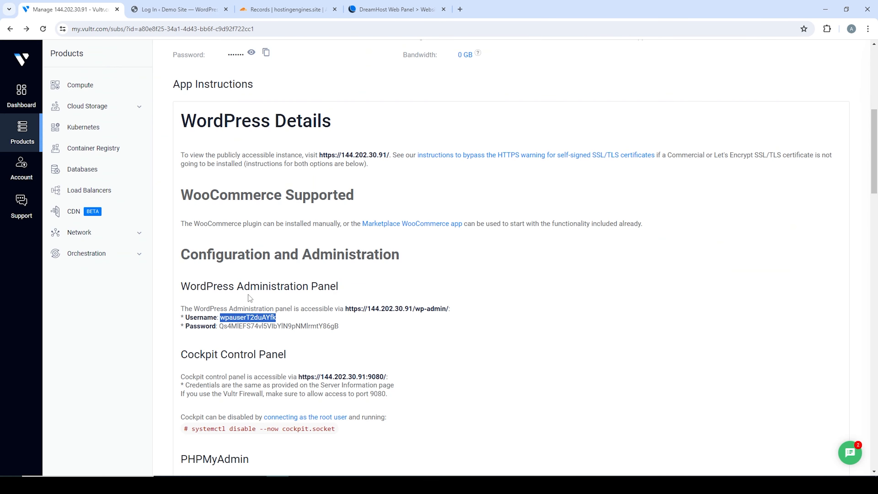
double_click(280, 326)
right_click(280, 328)
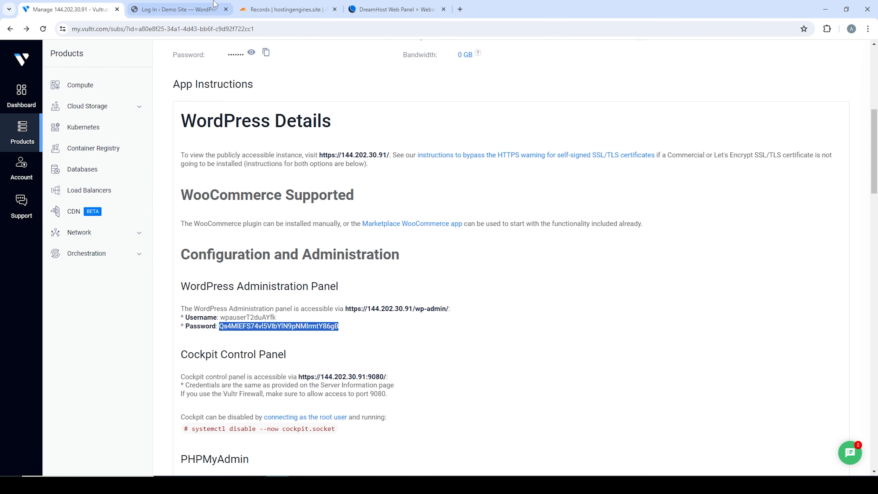
left_click(179, 9)
right_click(403, 201)
left_click(465, 323)
left_click(486, 227)
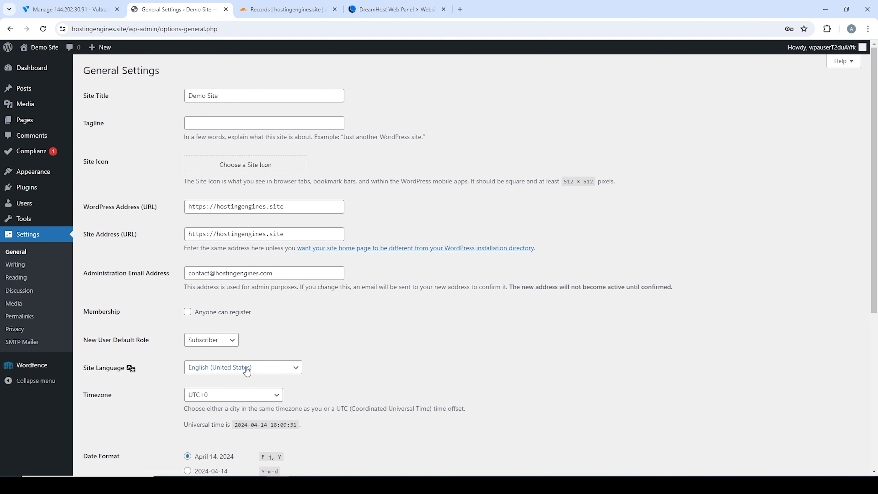
- Install and activate the Astra theme from Appearance > Themes, starting its starter templates setup
scroll(232, 369, "down", 7)
scroll(248, 309, "up", 7)
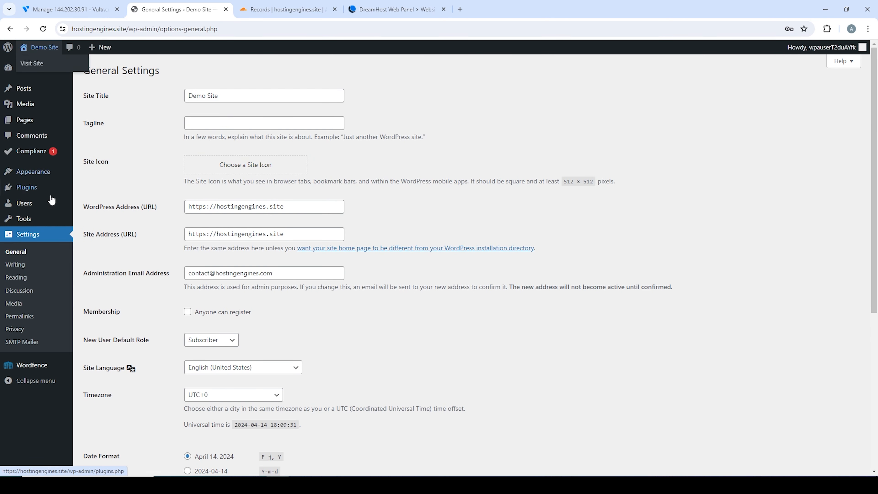
left_click(92, 172)
left_click(778, 157)
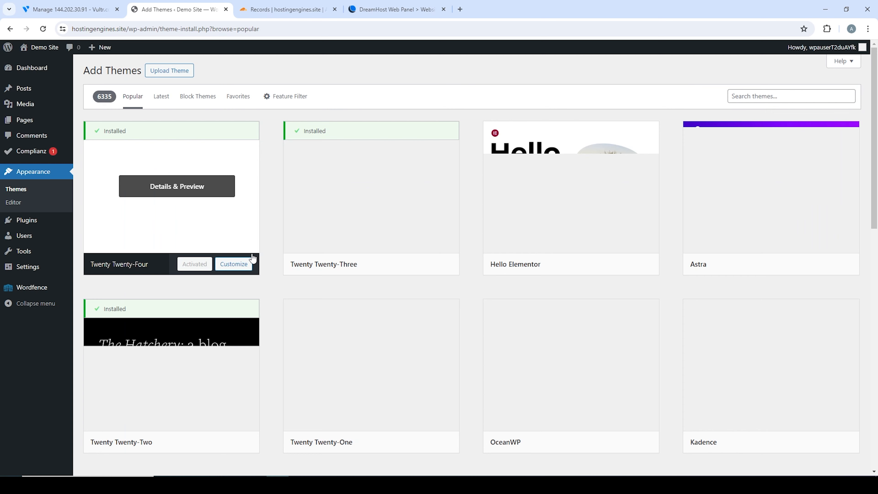
left_click(802, 266)
left_click(795, 264)
left_click(196, 200)
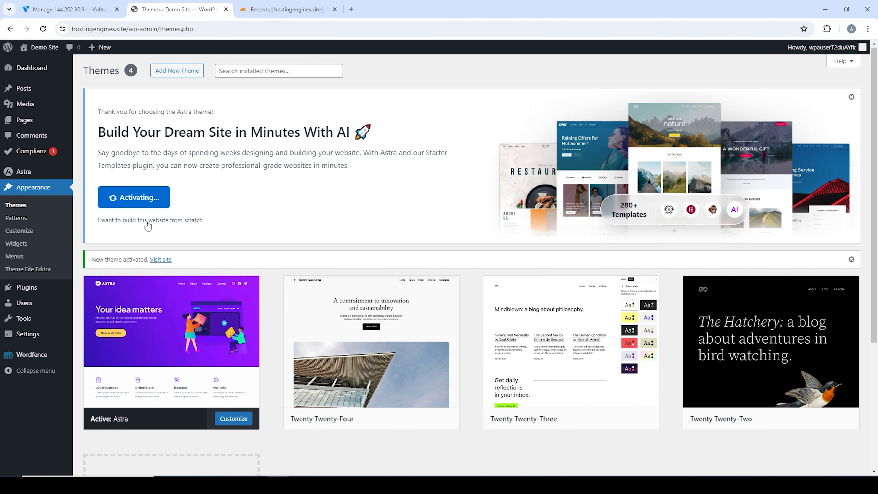
- Open the Demo Site in a separate tab to preview it with Astra
middle_click(48, 48)
left_click(255, 6)
left_click(197, 7)
middle_click(256, 7)
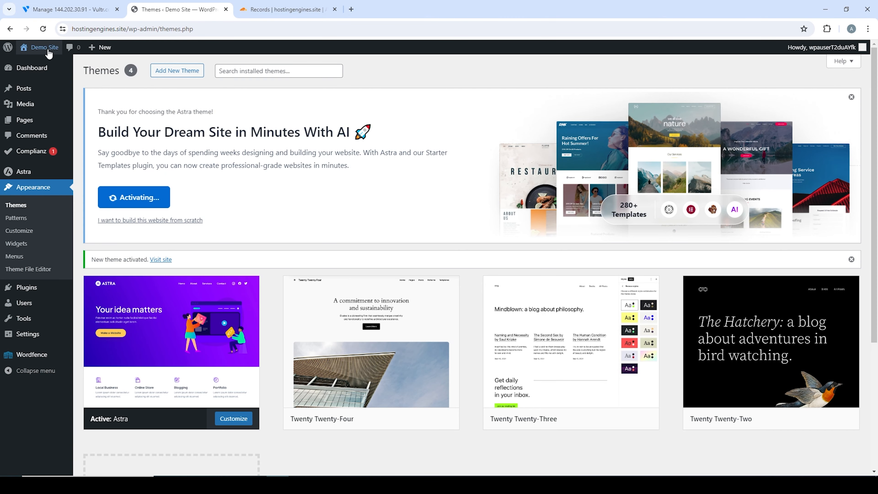